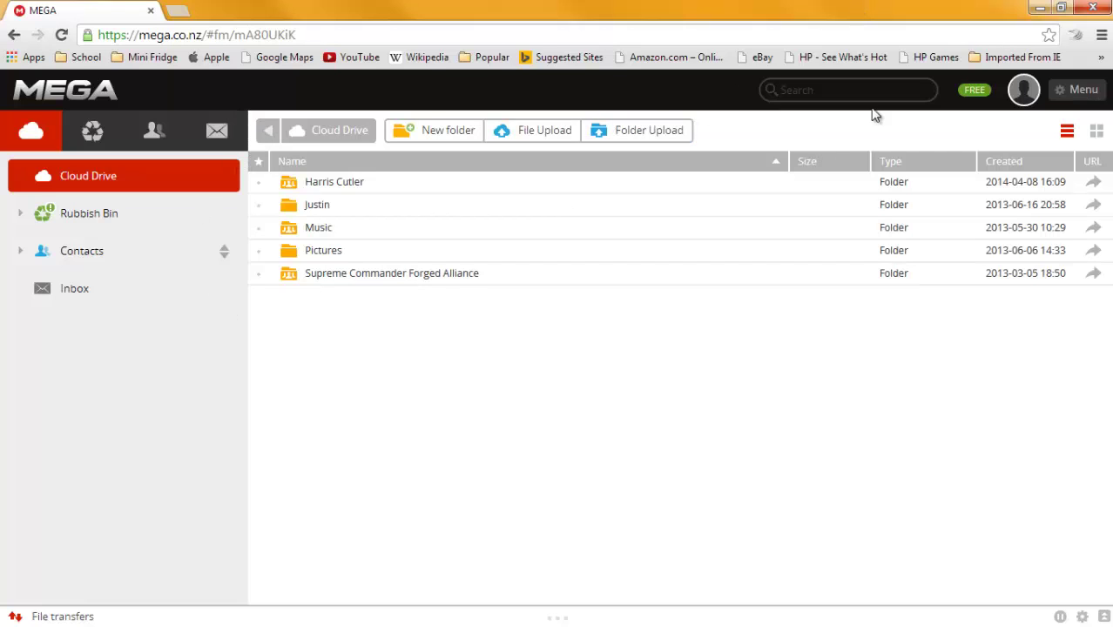
Reach MEGA's Sync Client download page through Menu > Apps
{"action": "left_click", "coordinate": [1073, 94]}
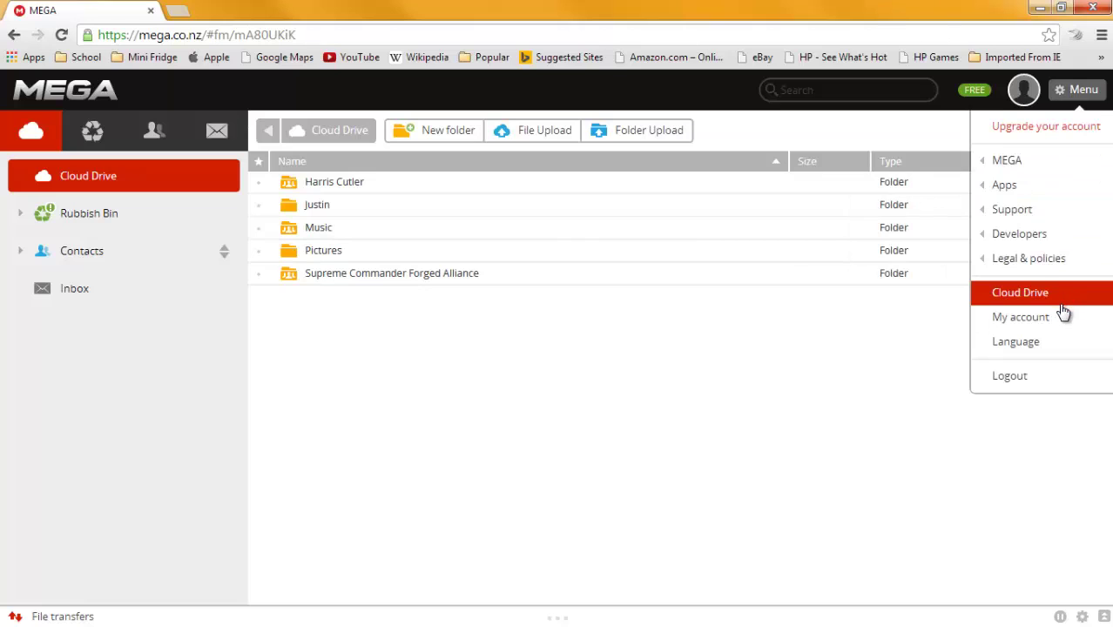
{"action": "left_click", "coordinate": [1077, 90]}
{"action": "left_click", "coordinate": [1076, 91]}
{"action": "mouse_move", "coordinate": [1022, 165]}
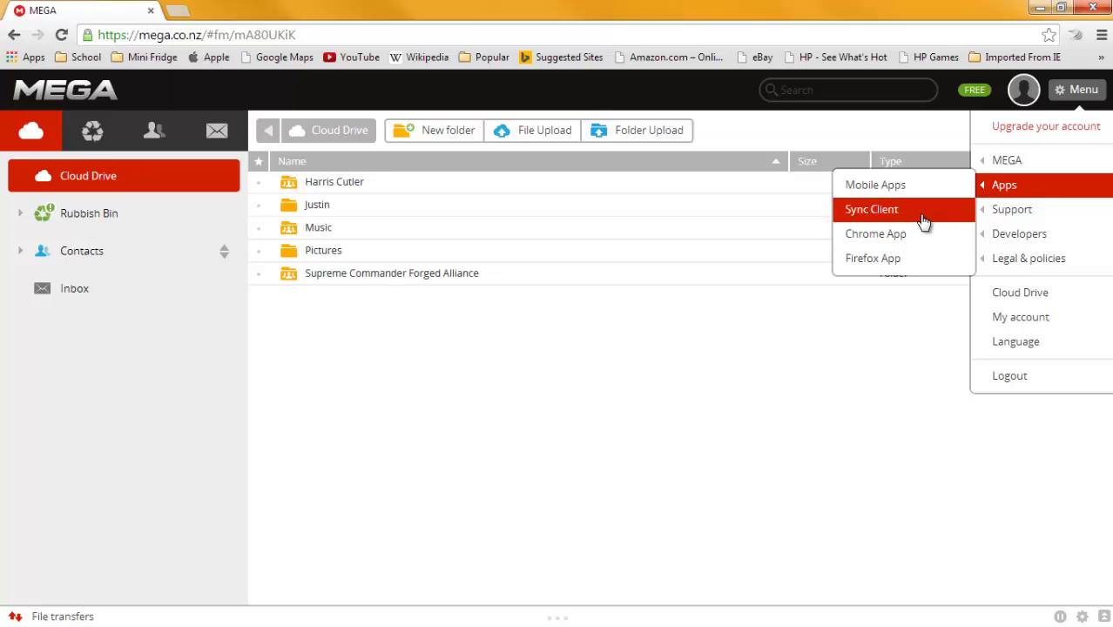
{"action": "left_click", "coordinate": [922, 218]}
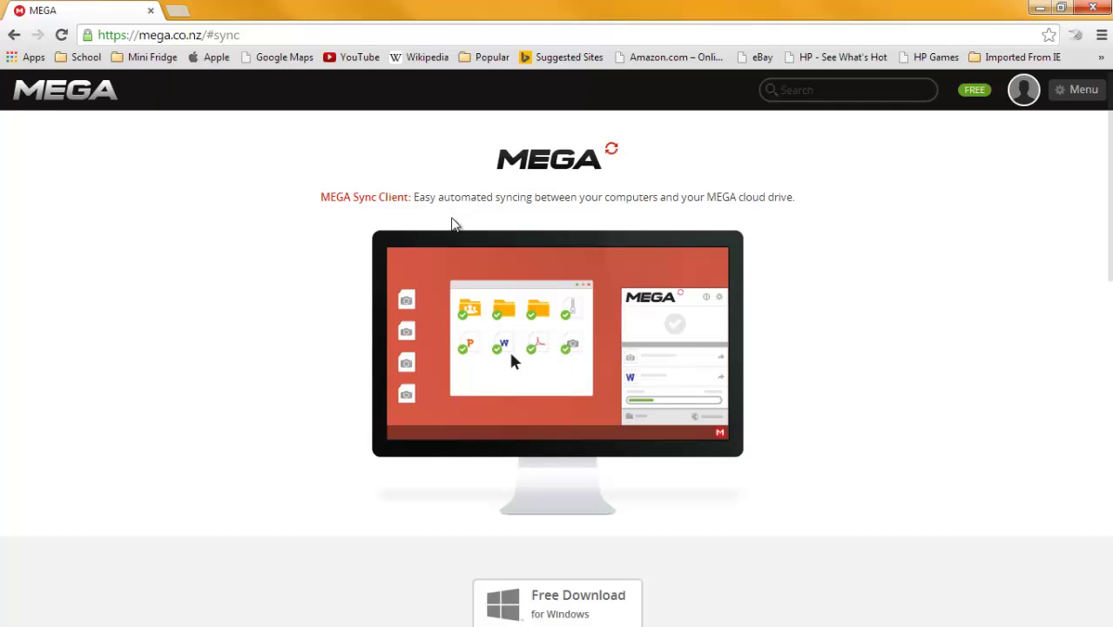
{"action": "scroll", "coordinate": [597, 512], "scroll_direction": "down", "scroll_amount": 10}
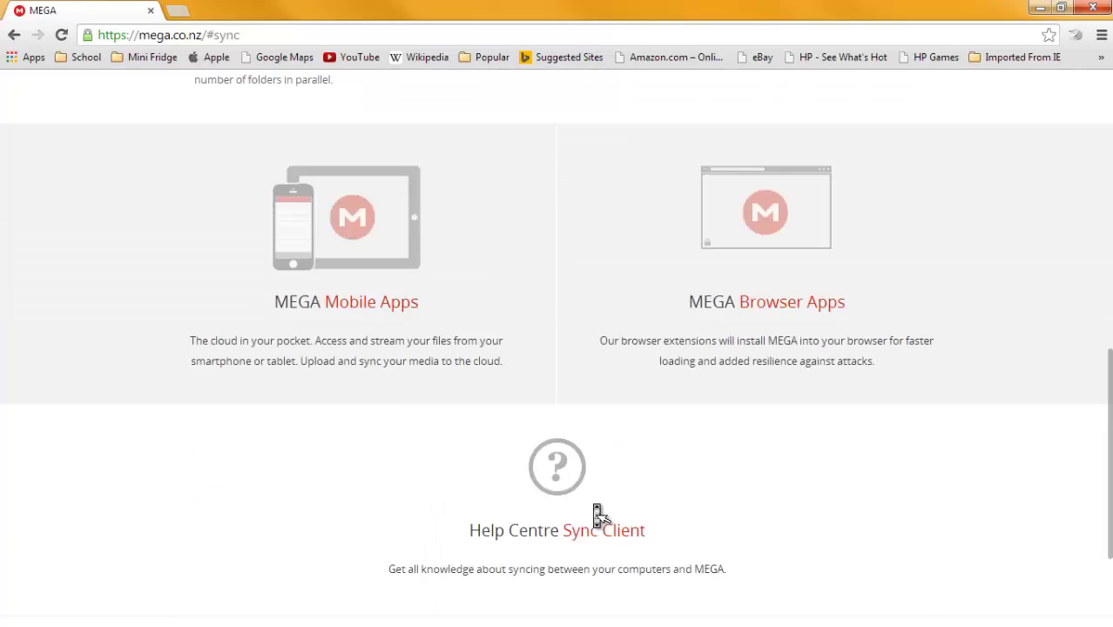
{"action": "scroll", "coordinate": [597, 511], "scroll_direction": "up", "scroll_amount": 8}
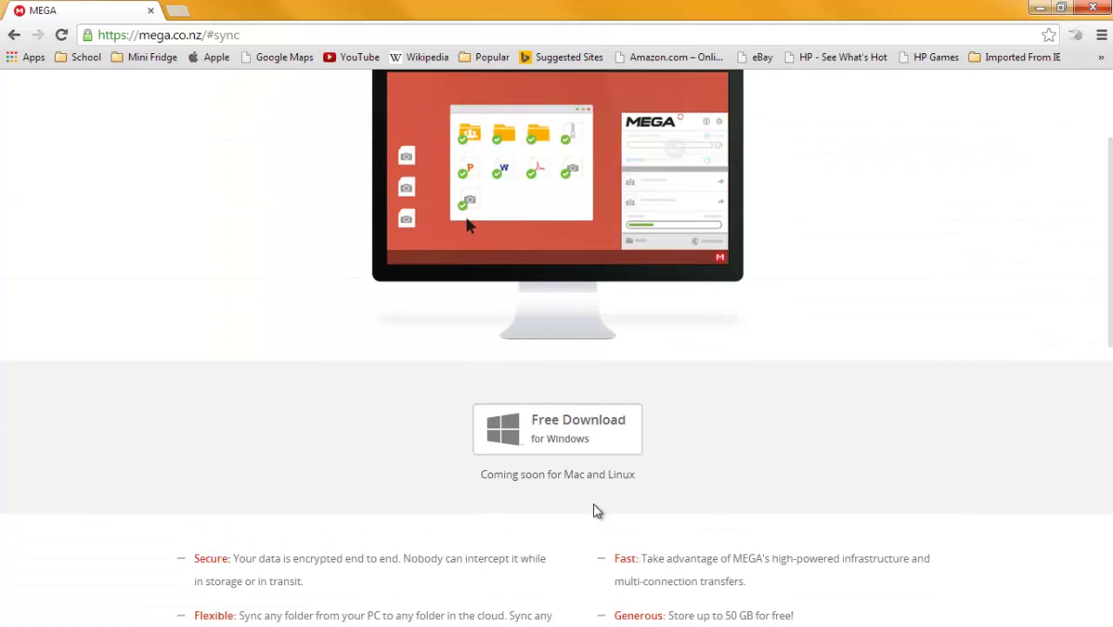
{"action": "scroll", "coordinate": [597, 512], "scroll_direction": "down", "scroll_amount": 2}
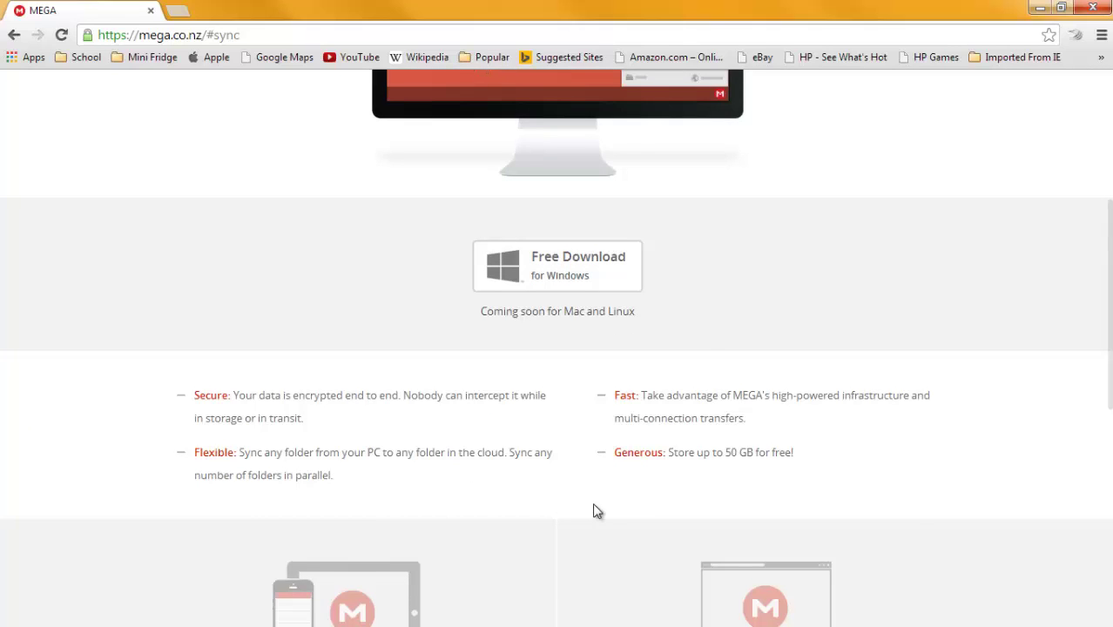
{"action": "scroll", "coordinate": [596, 512], "scroll_direction": "down", "scroll_amount": 1}
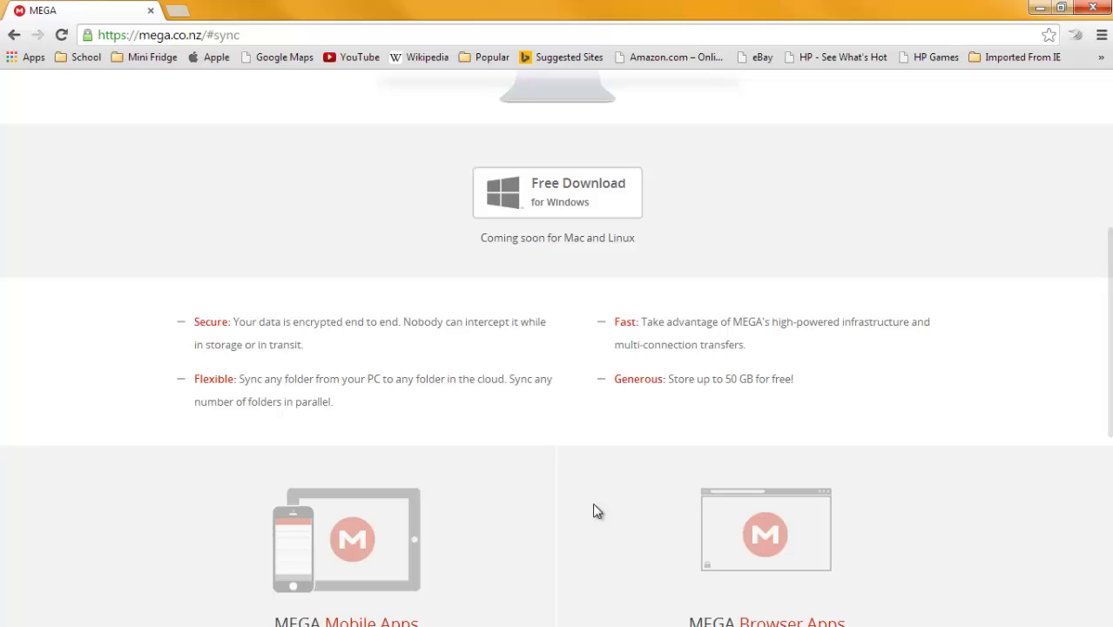
{"action": "scroll", "coordinate": [595, 511], "scroll_direction": "down", "scroll_amount": 3}
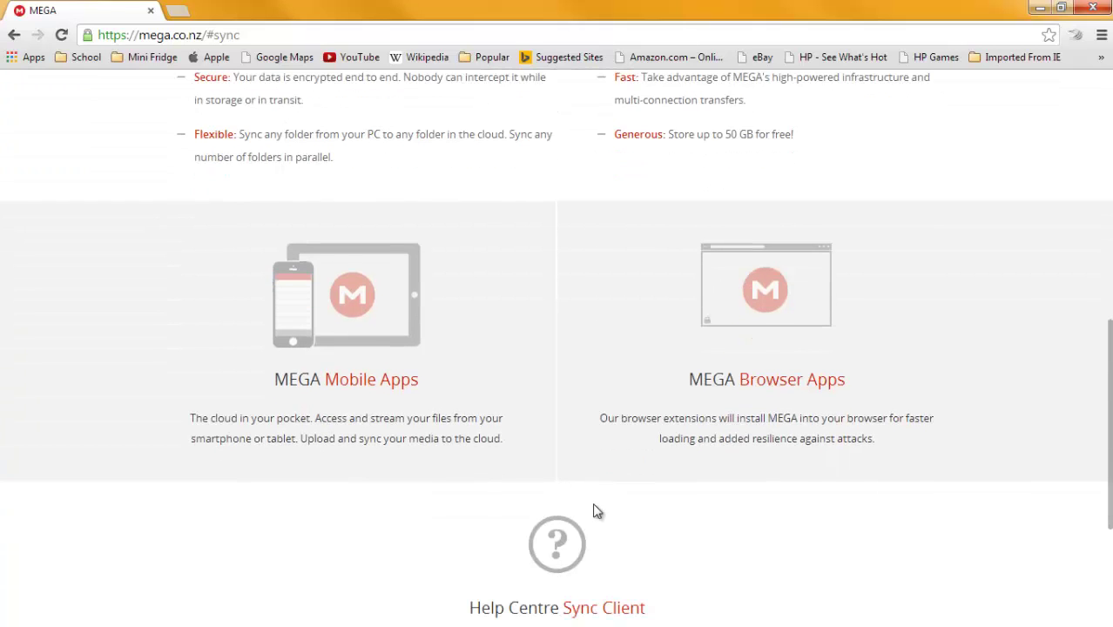
{"action": "scroll", "coordinate": [595, 511], "scroll_direction": "down", "scroll_amount": 2}
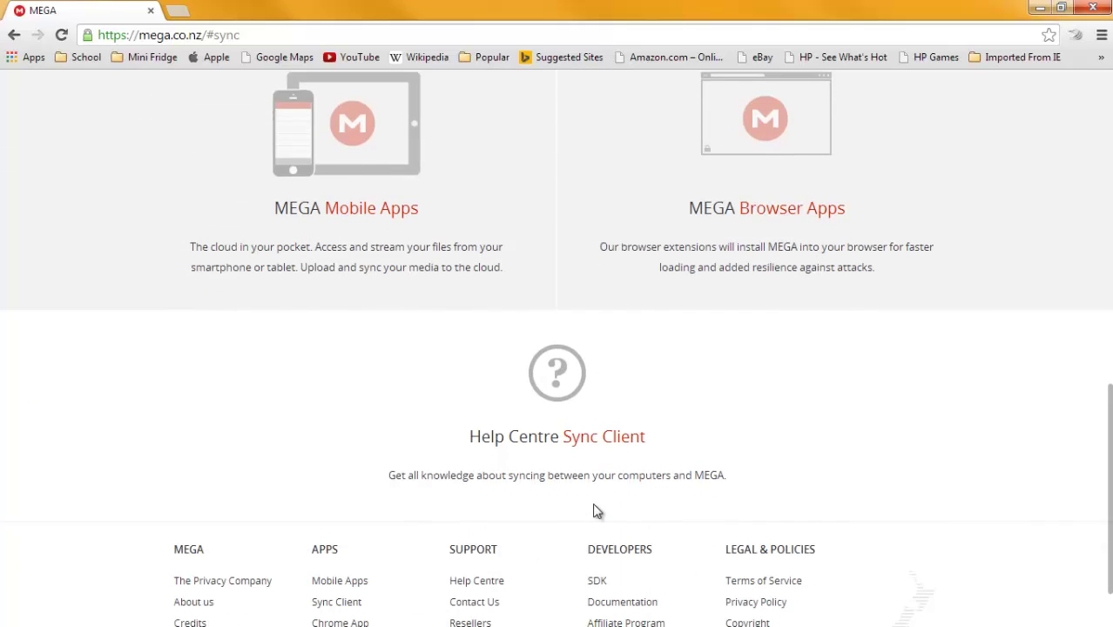
{"action": "scroll", "coordinate": [594, 511], "scroll_direction": "down", "scroll_amount": 1}
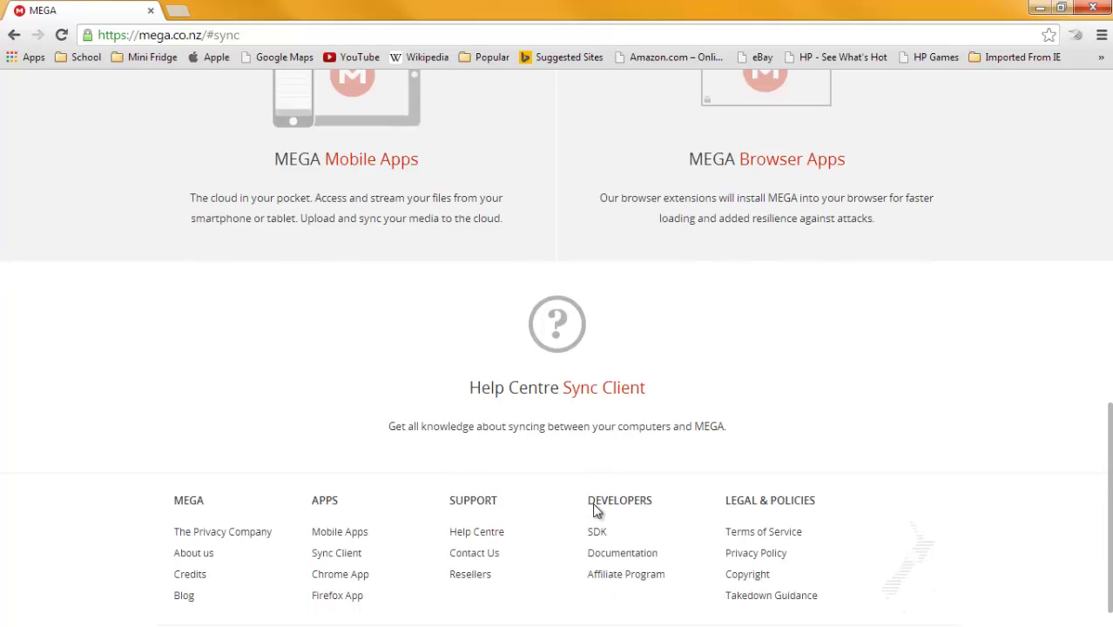
{"action": "scroll", "coordinate": [594, 511], "scroll_direction": "up", "scroll_amount": 10}
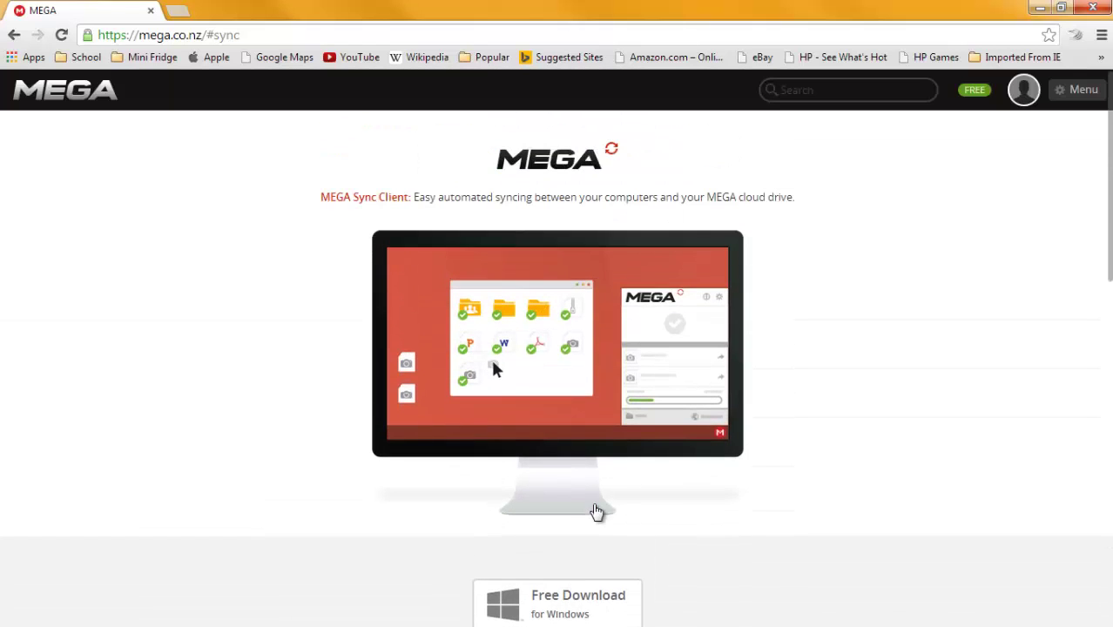
Download MEGAsyncSetup.exe for Windows and run it past the security warning
{"action": "left_click", "coordinate": [539, 594]}
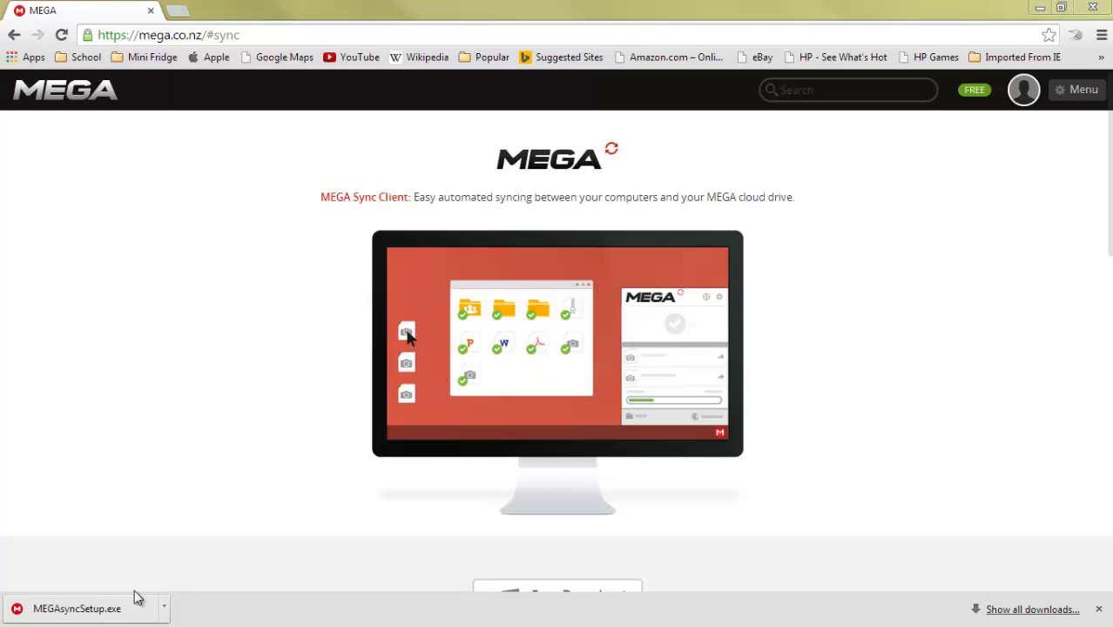
{"action": "left_click", "coordinate": [98, 612]}
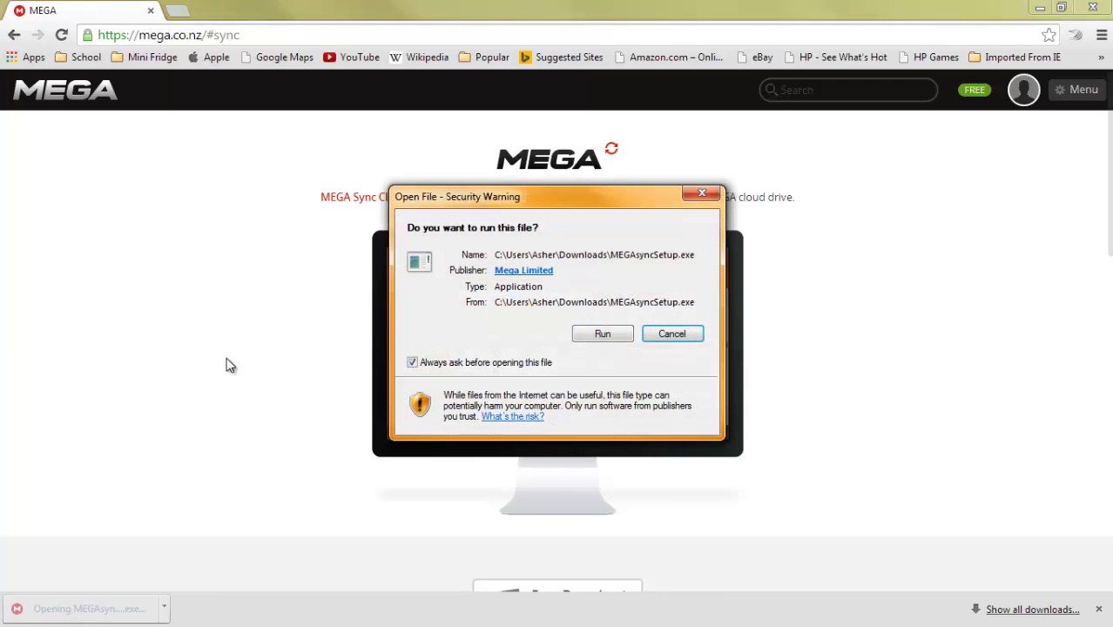
{"action": "left_click", "coordinate": [603, 334]}
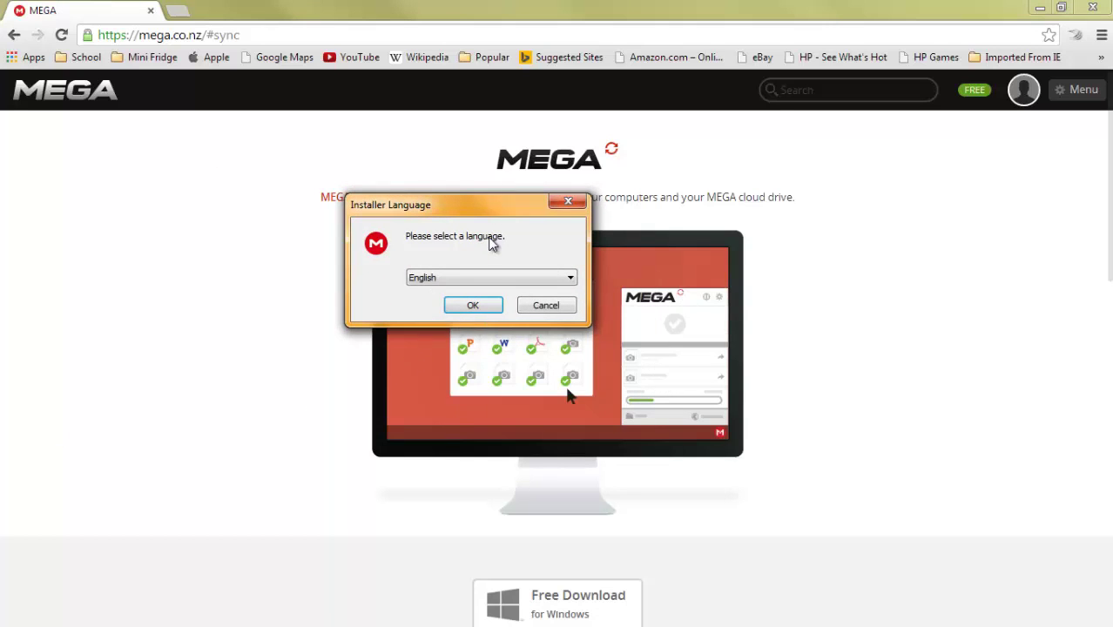
Install MEGAsync 1.0.13 in English for anyone using this computer, accepting the licence, then launch it
{"action": "left_click", "coordinate": [474, 305]}
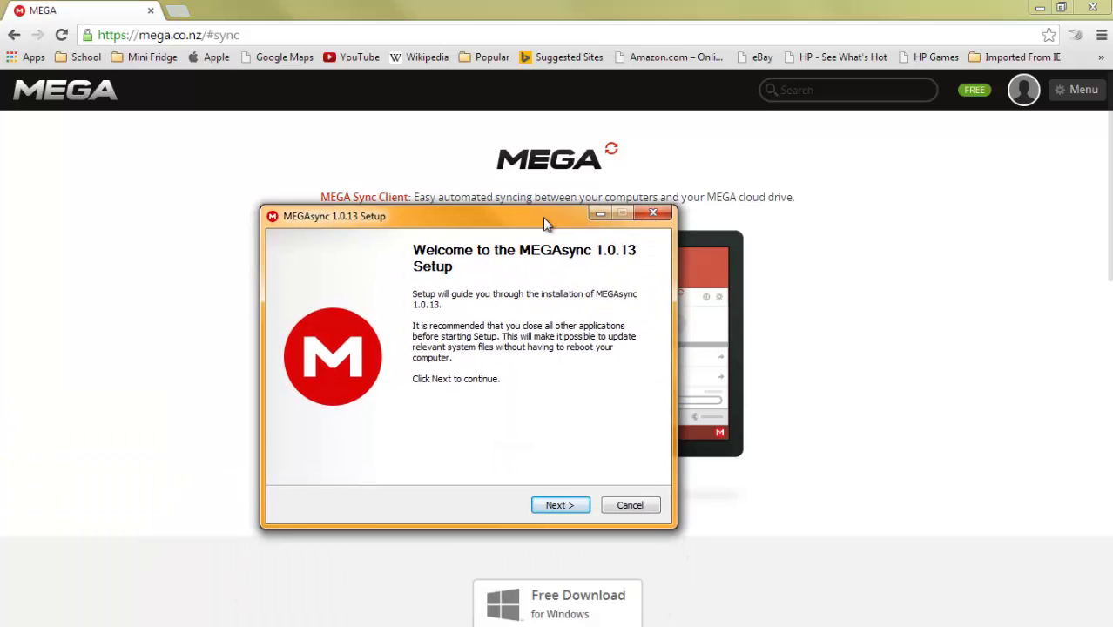
{"action": "left_click", "coordinate": [558, 505]}
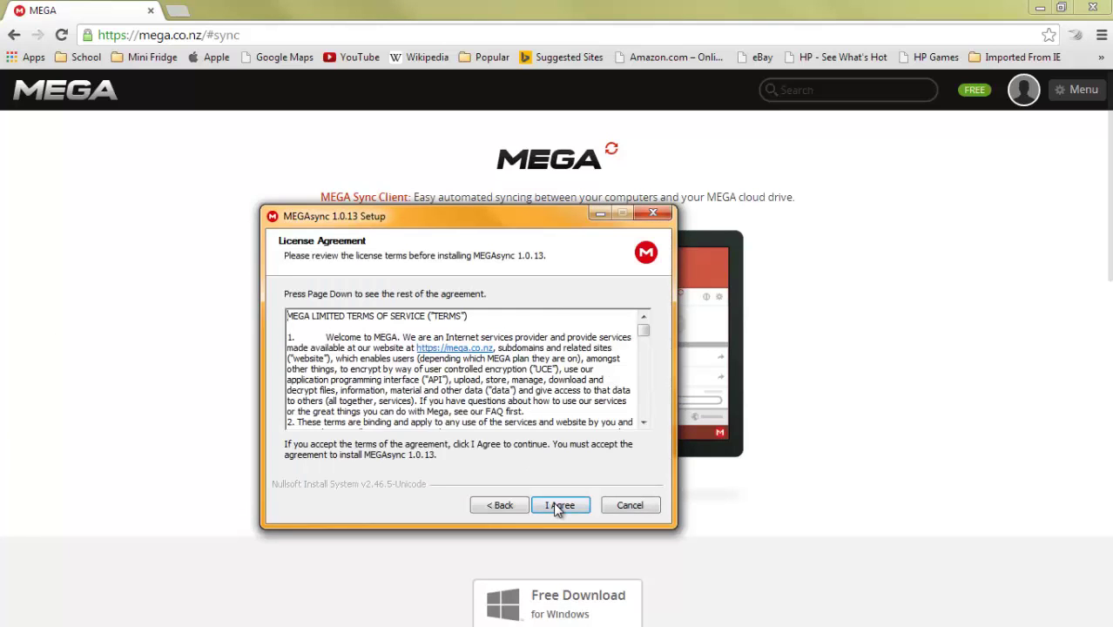
{"action": "left_click", "coordinate": [502, 505]}
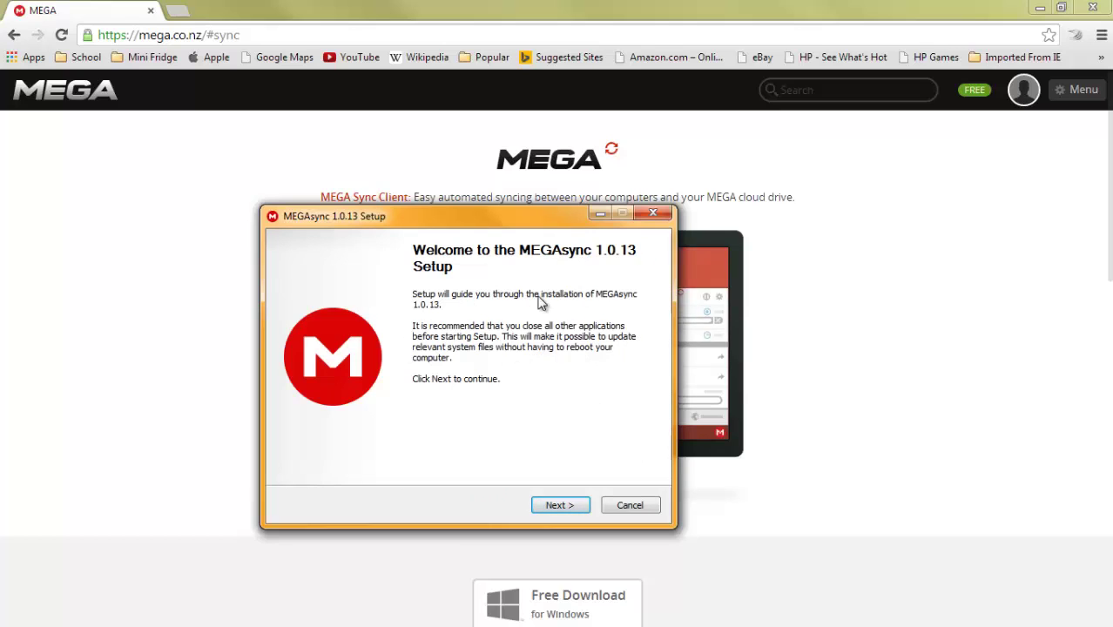
{"action": "left_click", "coordinate": [554, 505]}
{"action": "left_click", "coordinate": [556, 507]}
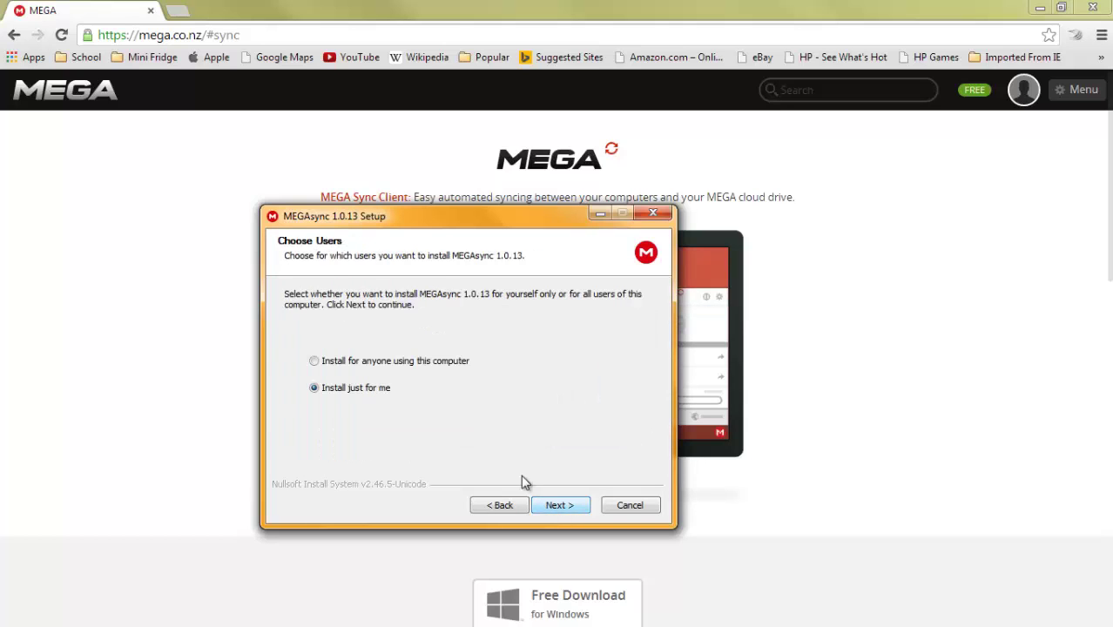
{"action": "left_click", "coordinate": [433, 362]}
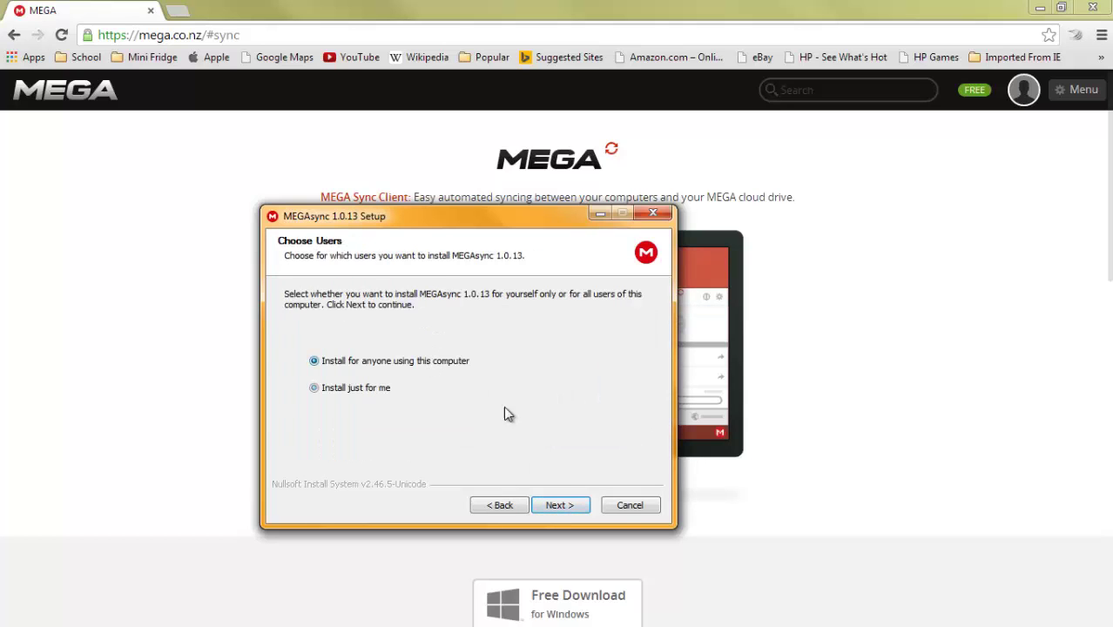
{"action": "left_click", "coordinate": [551, 505]}
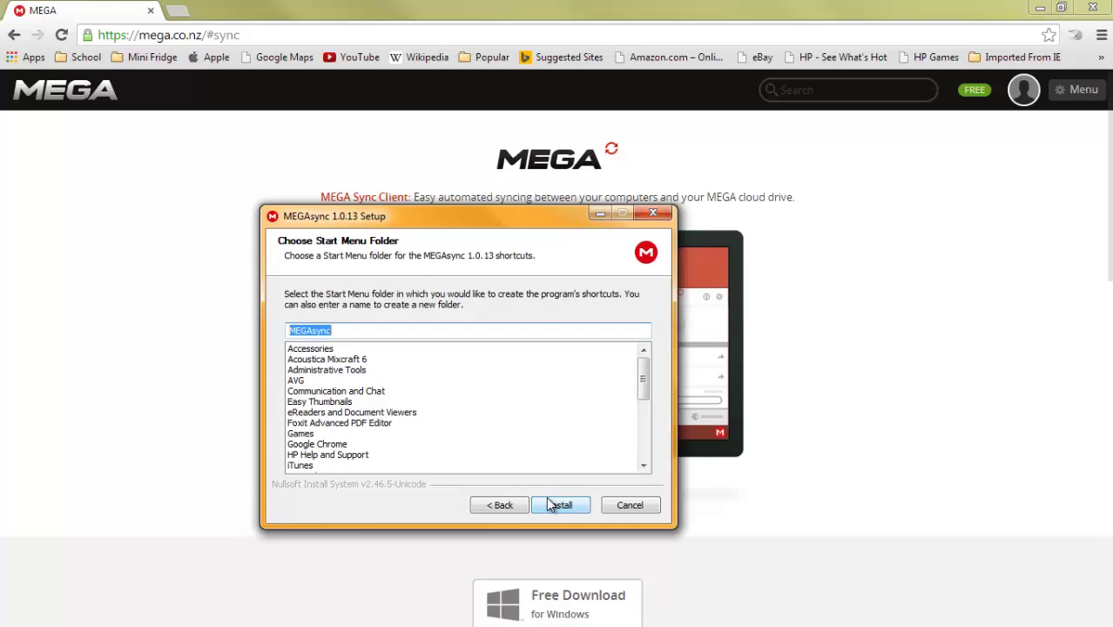
{"action": "left_click", "coordinate": [550, 504]}
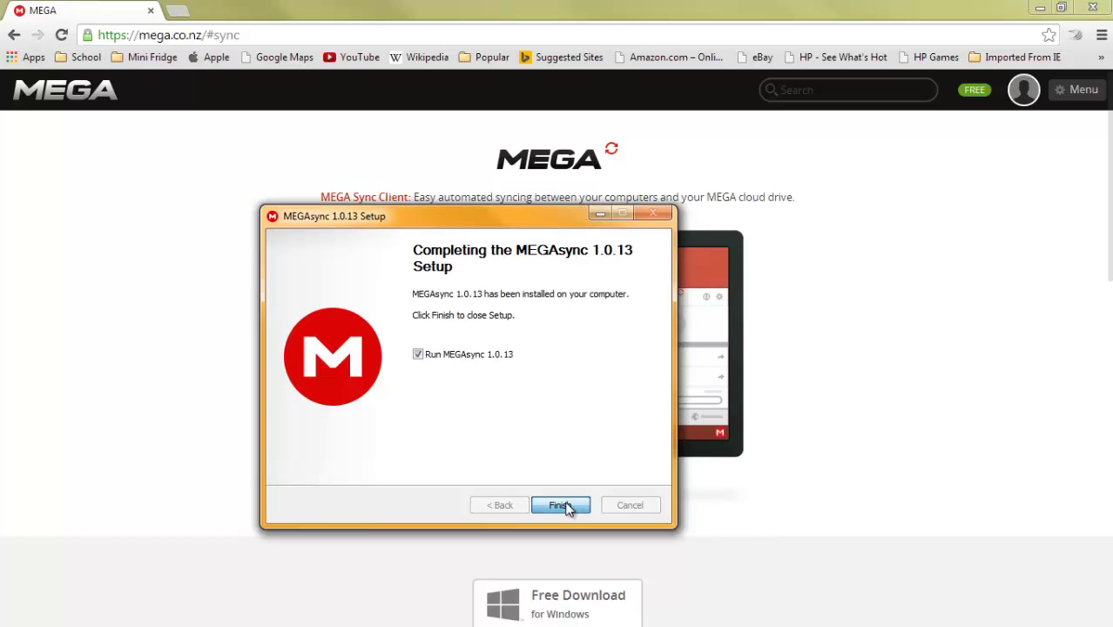
{"action": "left_click", "coordinate": [561, 505]}
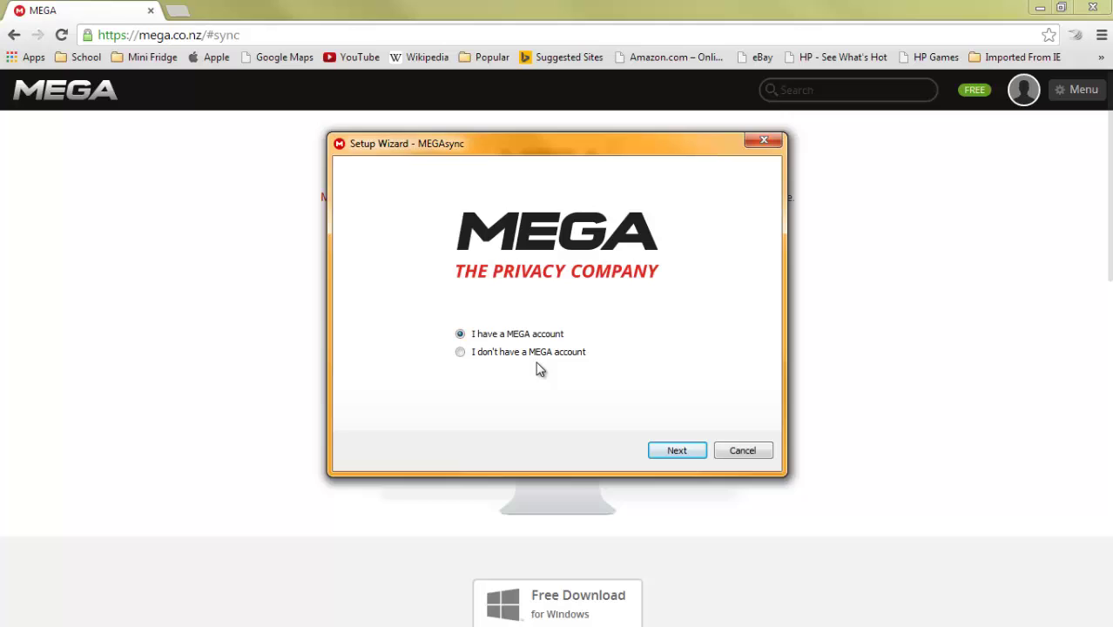
Sign in with the existing MEGA account and confirm full sync of the 49.59 GB Cloud Drive
{"action": "left_click", "coordinate": [666, 457]}
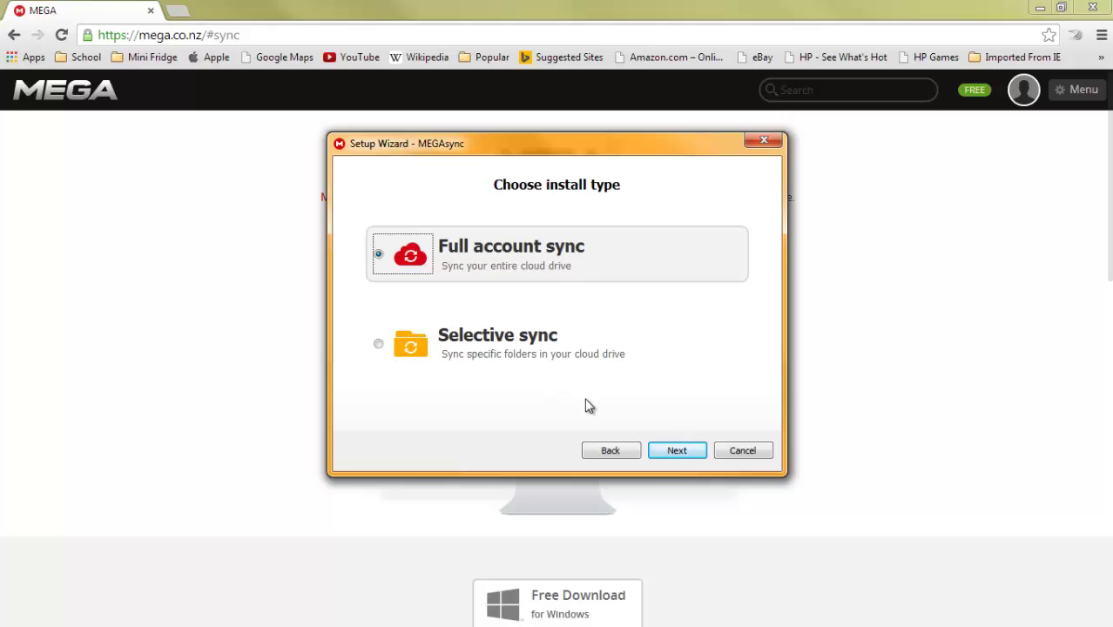
{"action": "left_click", "coordinate": [658, 451]}
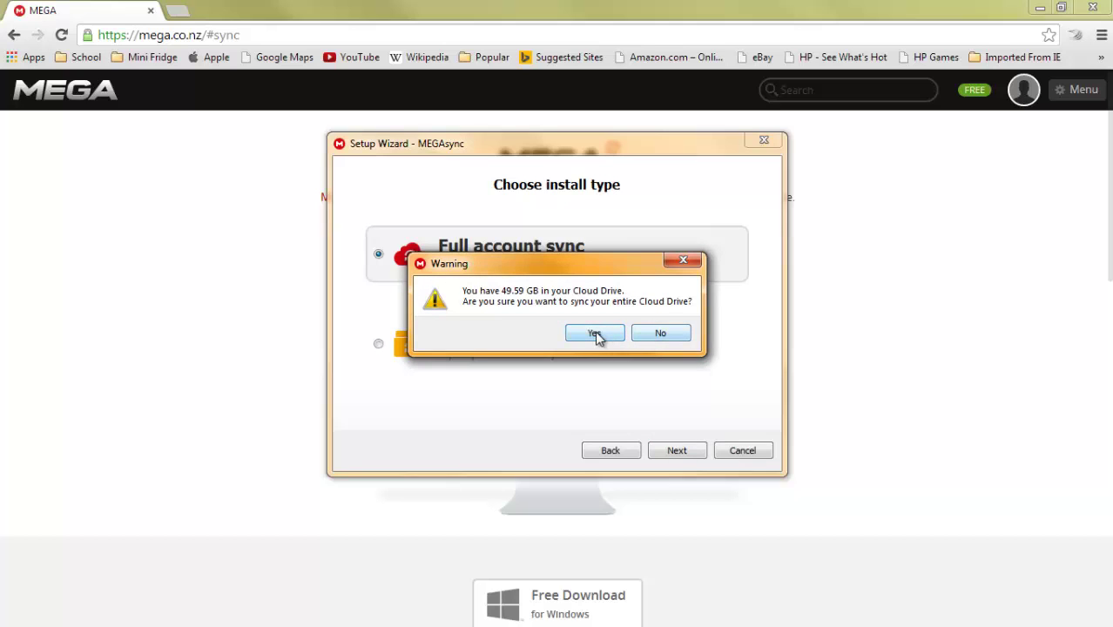
{"action": "left_click", "coordinate": [595, 335]}
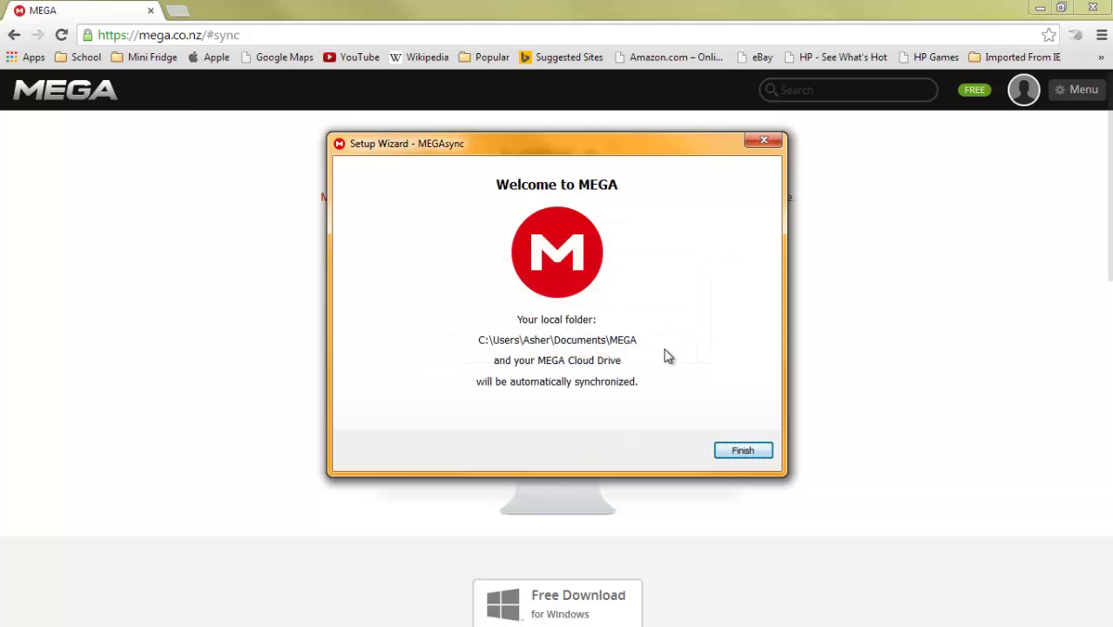
{"action": "left_click", "coordinate": [728, 450]}
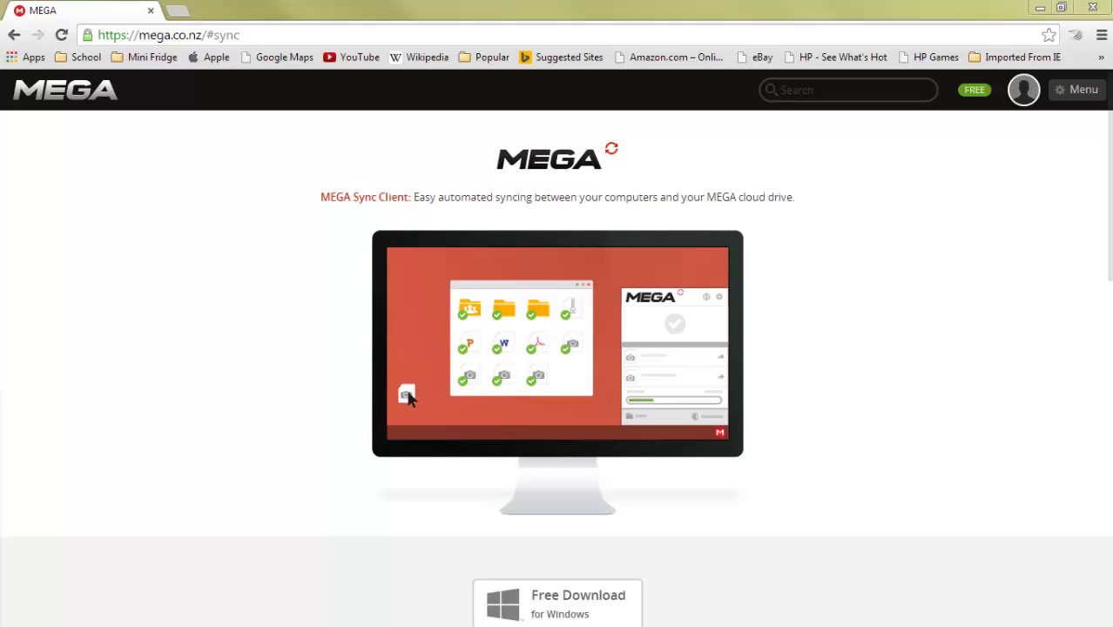
Maximize Explorer, open the MEGA folder under Favorites, and select its Rubbish folder
{"action": "left_click_drag", "start_coordinate": [404, 392], "coordinate": [484, 412]}
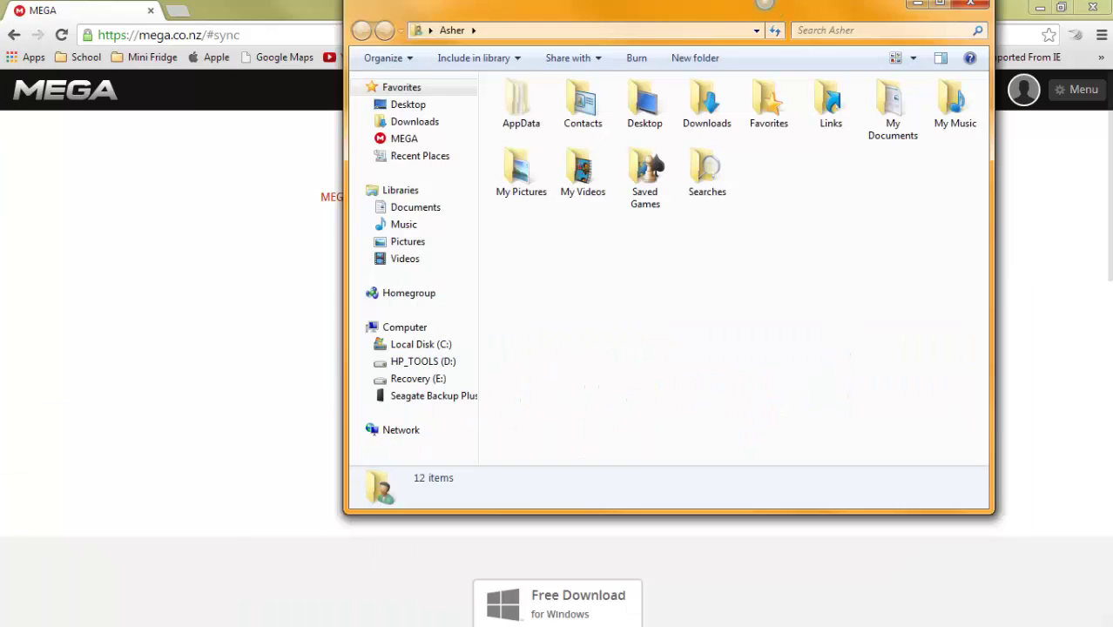
{"action": "left_click_drag", "start_coordinate": [765, 3], "coordinate": [765, 3]}
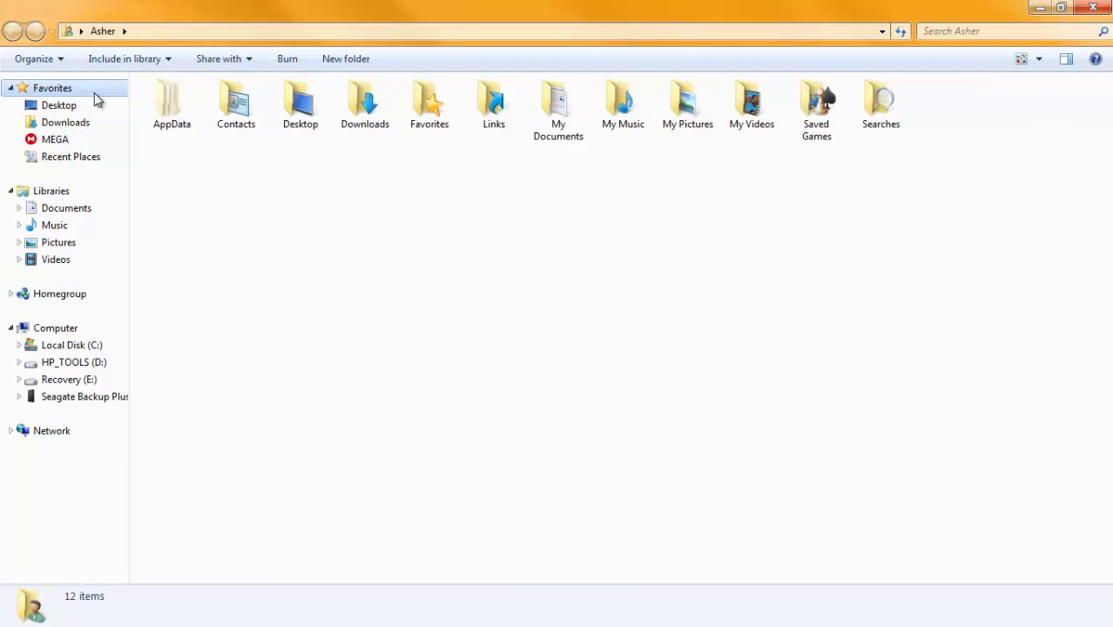
{"action": "left_click", "coordinate": [88, 138]}
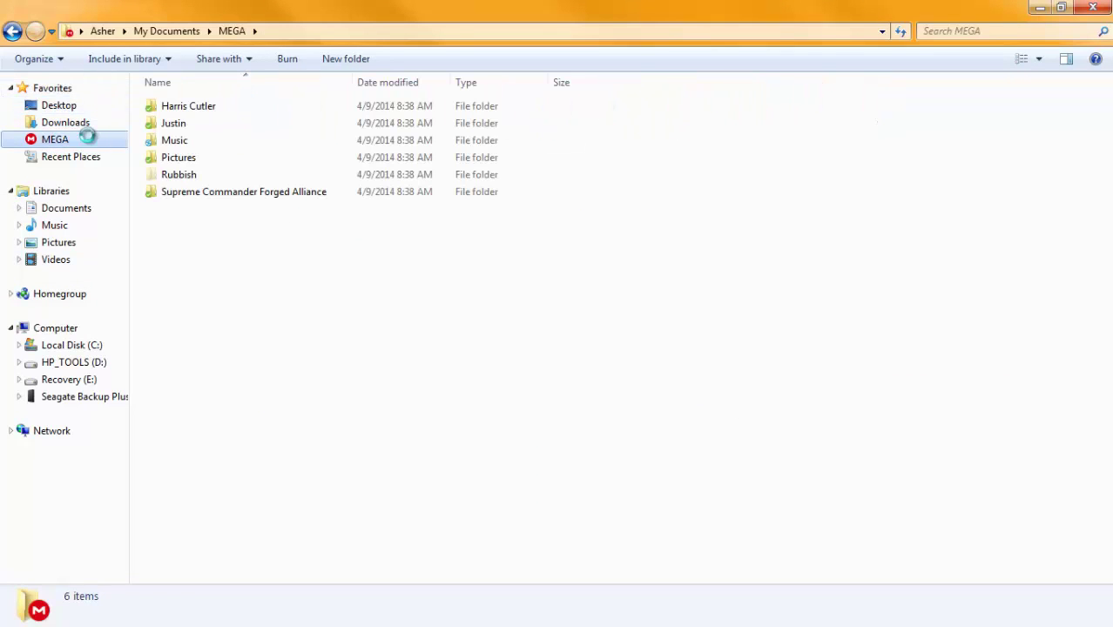
{"action": "right_click", "coordinate": [88, 138]}
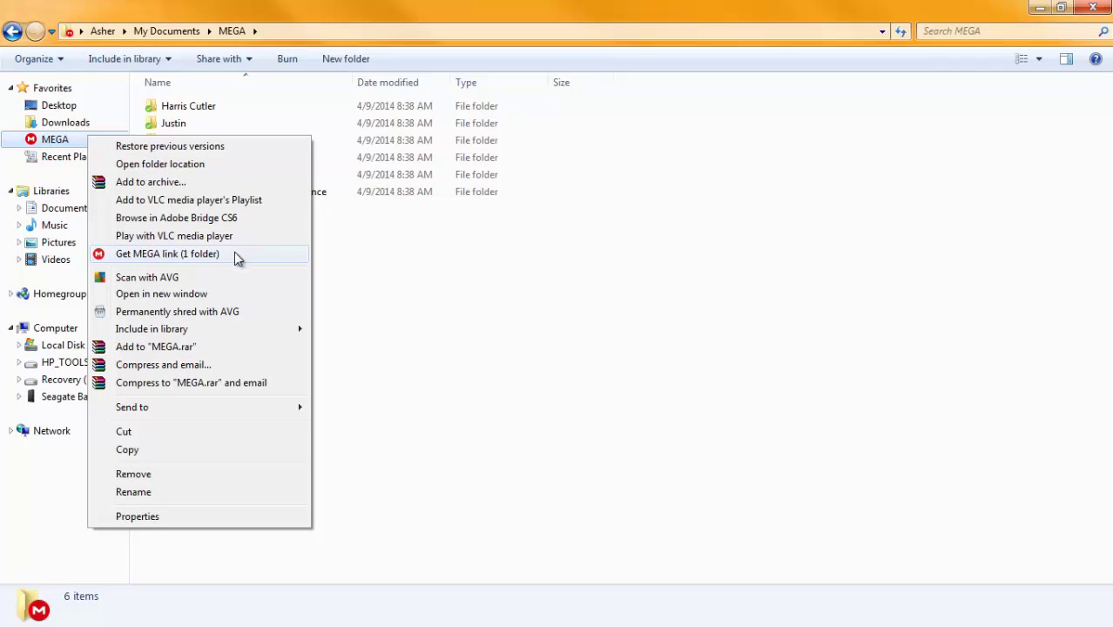
{"action": "left_click", "coordinate": [531, 314]}
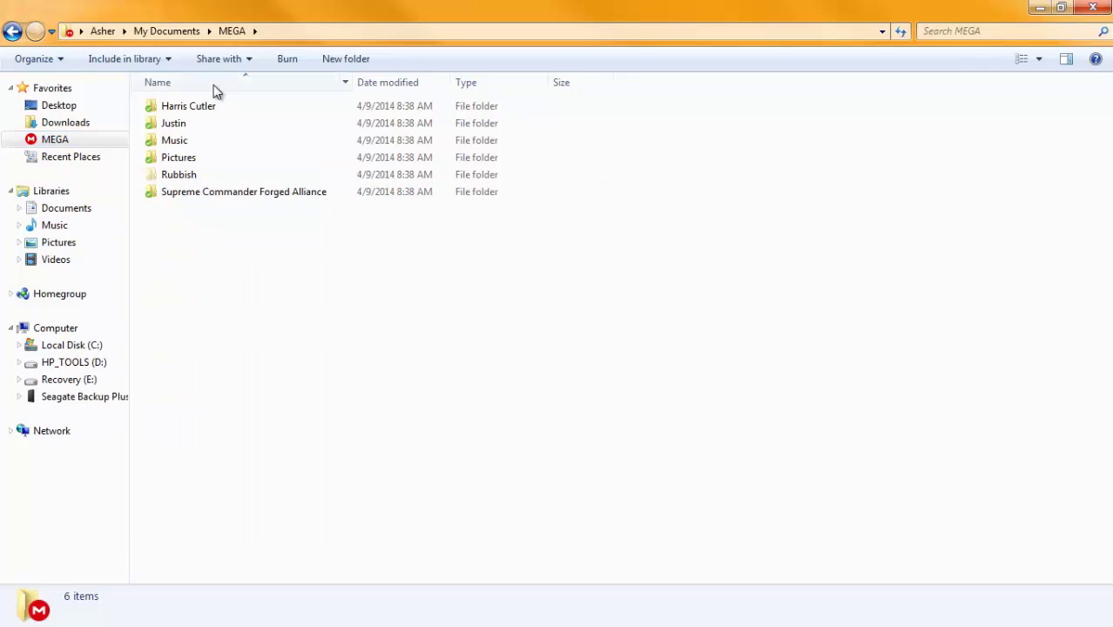
{"action": "left_click", "coordinate": [220, 178]}
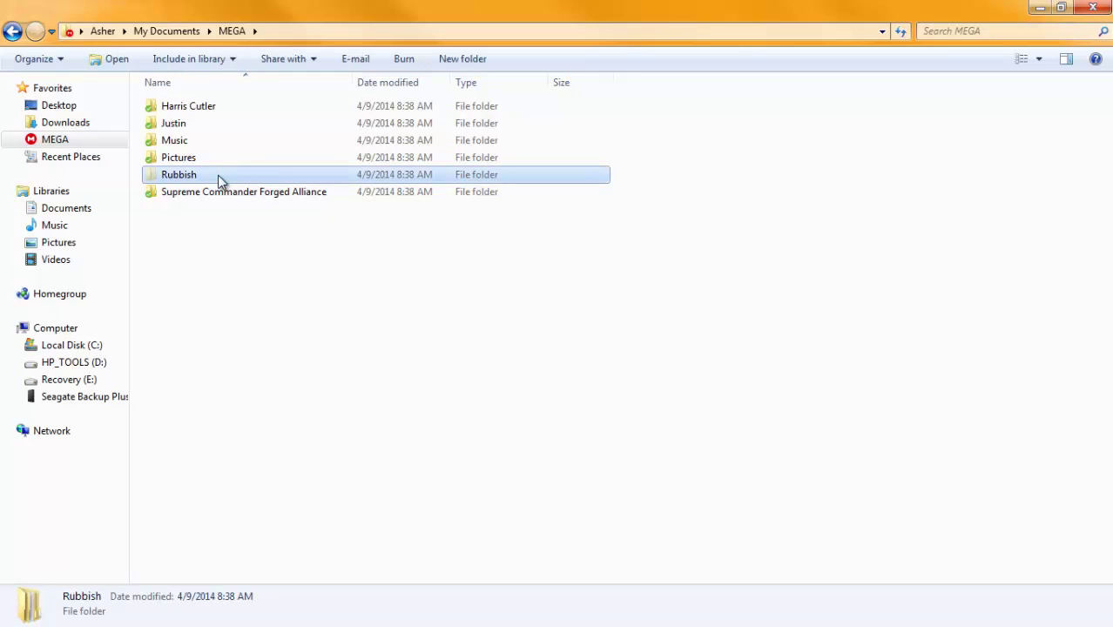
{"action": "right_click", "coordinate": [112, 145]}
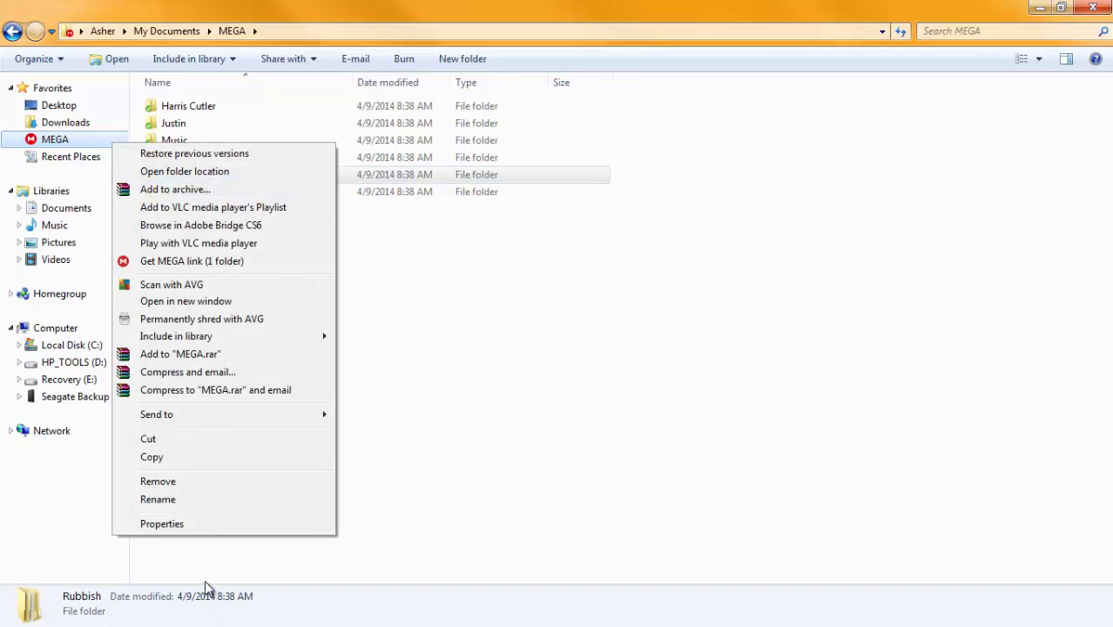
{"action": "left_click", "coordinate": [219, 525]}
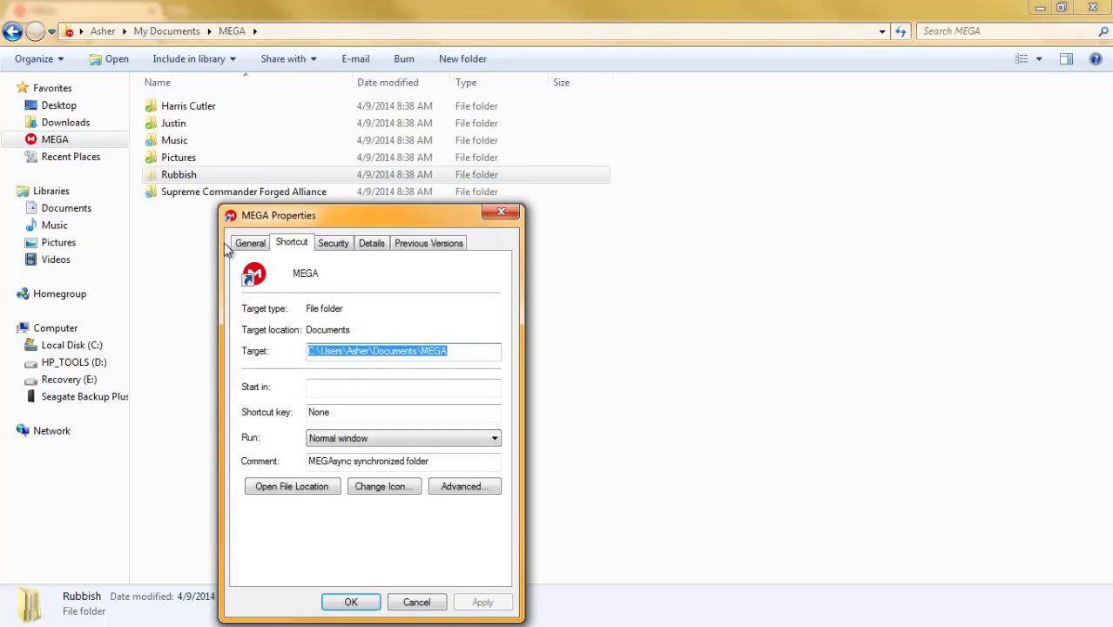
{"action": "left_click", "coordinate": [241, 247]}
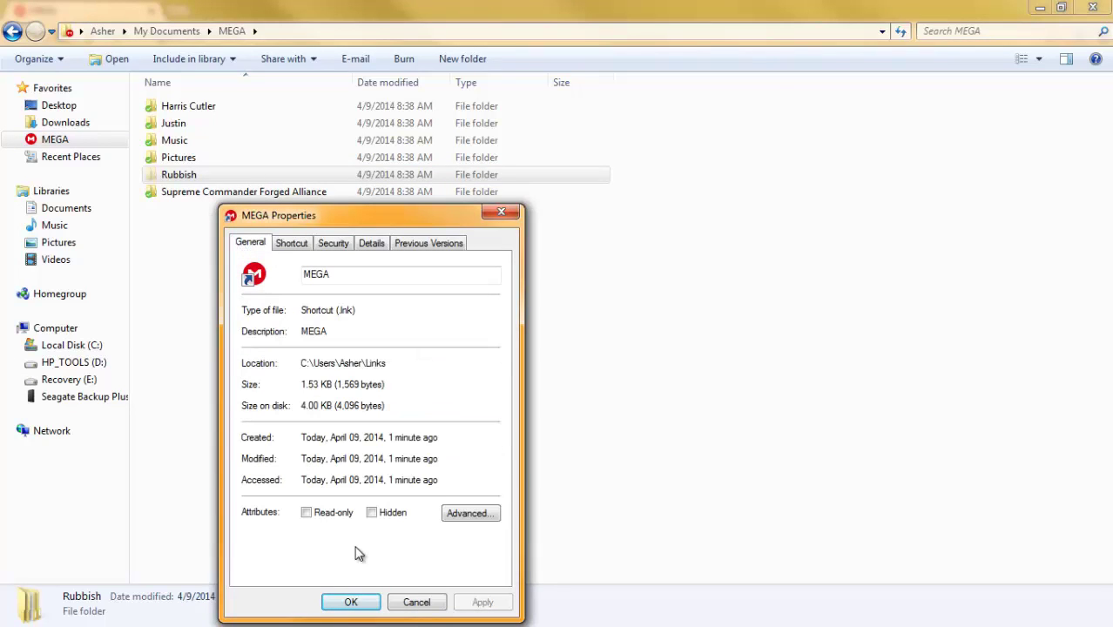
{"action": "left_click", "coordinate": [411, 602]}
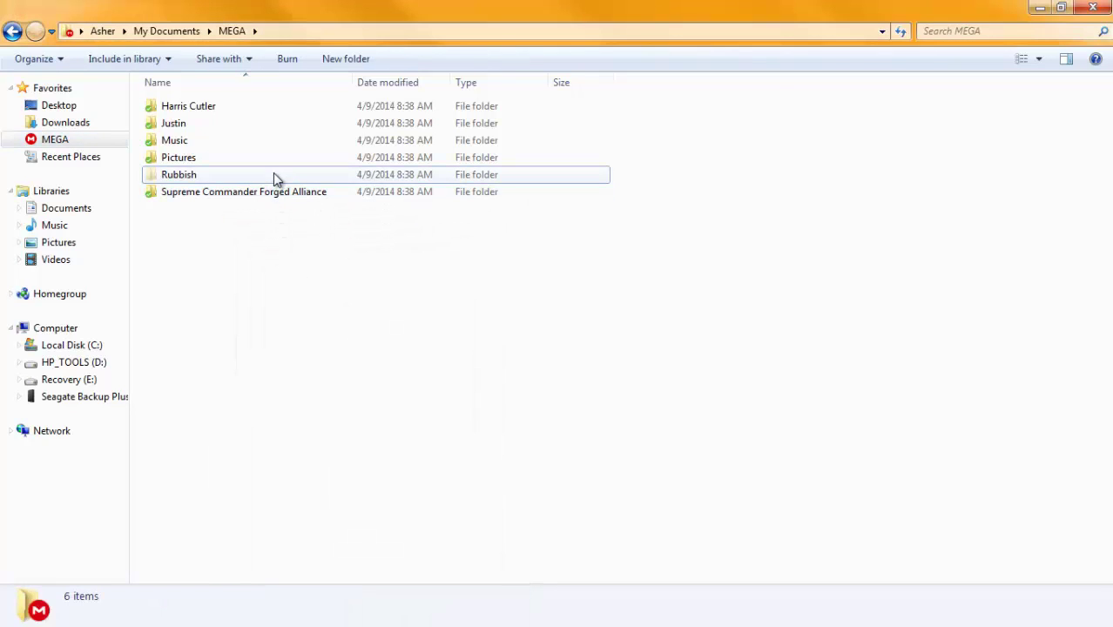
{"action": "left_click", "coordinate": [274, 172]}
{"action": "double_click", "coordinate": [274, 172]}
{"action": "key", "text": "BackSpace"}
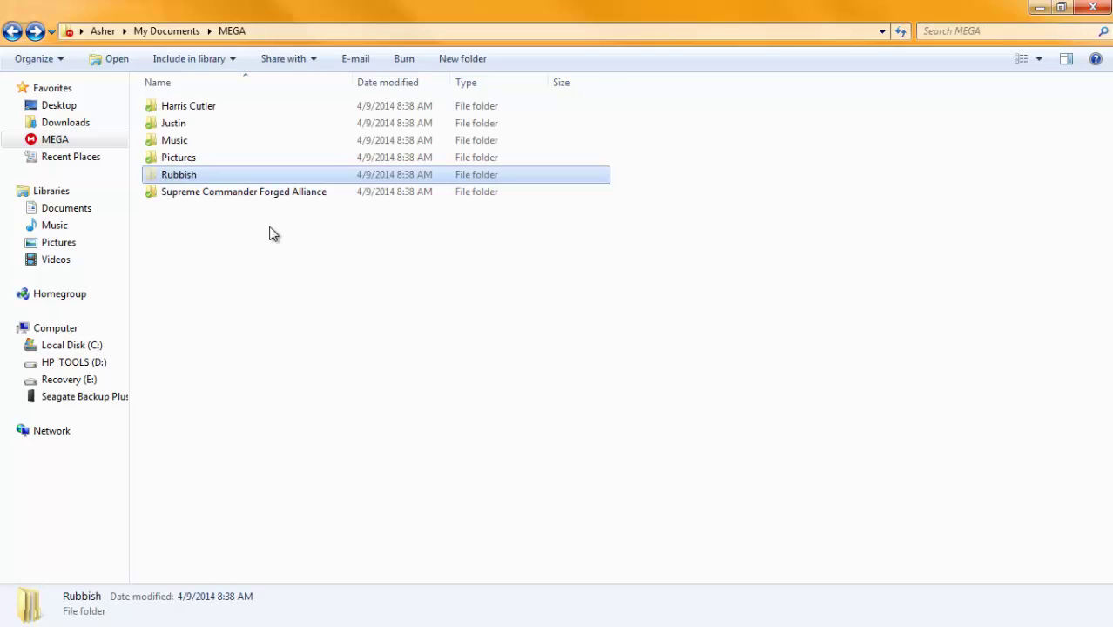
{"action": "key", "text": "Down"}
{"action": "key", "text": "Return"}
{"action": "key", "text": "BackSpace"}
{"action": "key", "text": "Up"}
{"action": "key", "text": "Up"}
{"action": "key", "text": "Up"}
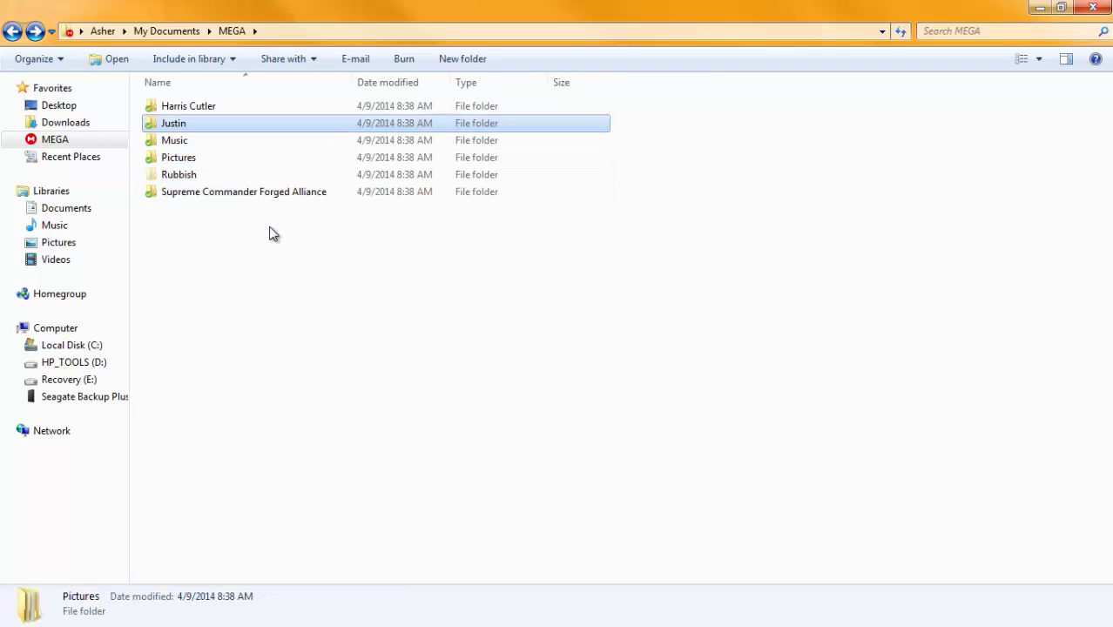
{"action": "key", "text": "Up"}
{"action": "key", "text": "Down"}
{"action": "key", "text": "Down"}
{"action": "key", "text": "Return"}
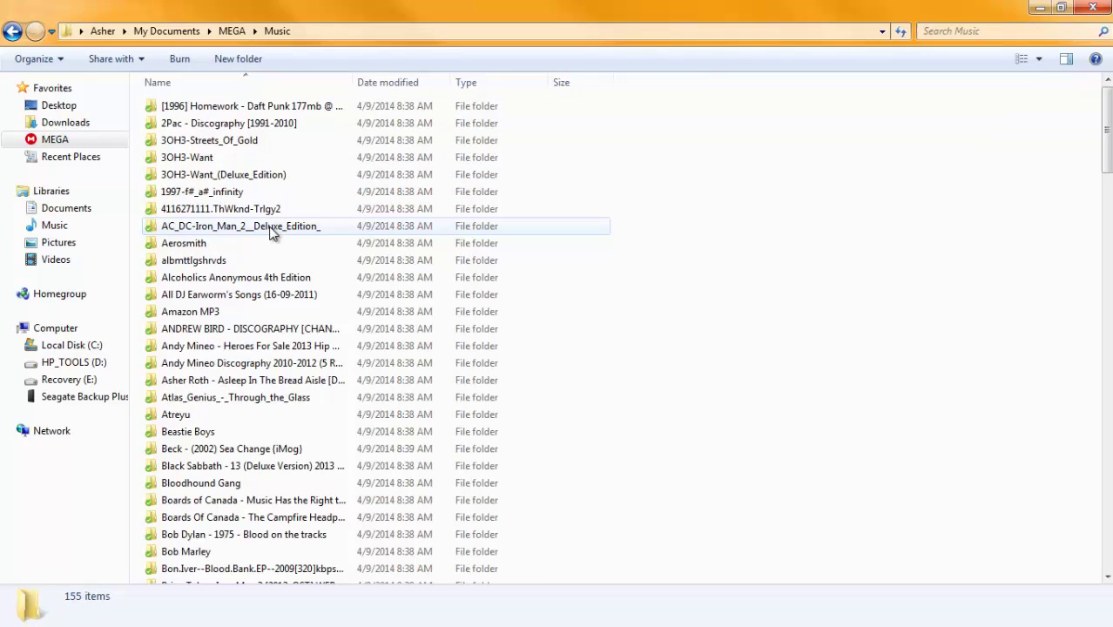
{"action": "key", "text": "BackSpace"}
{"action": "key", "text": "Up"}
{"action": "key", "text": "Up"}
{"action": "key", "text": "Return"}
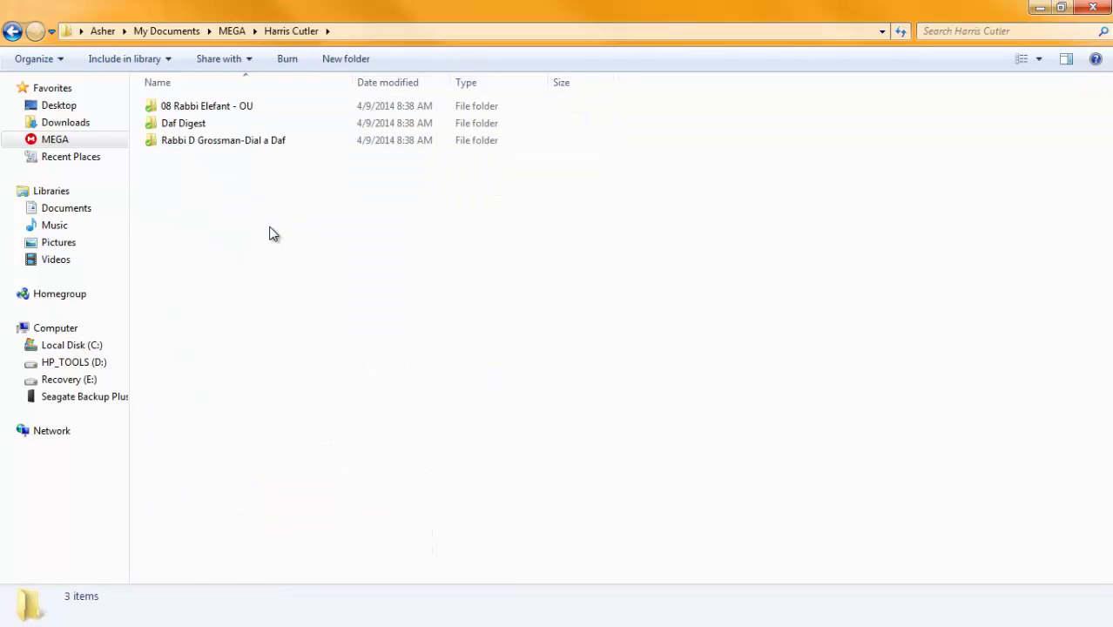
{"action": "key", "text": "BackSpace"}
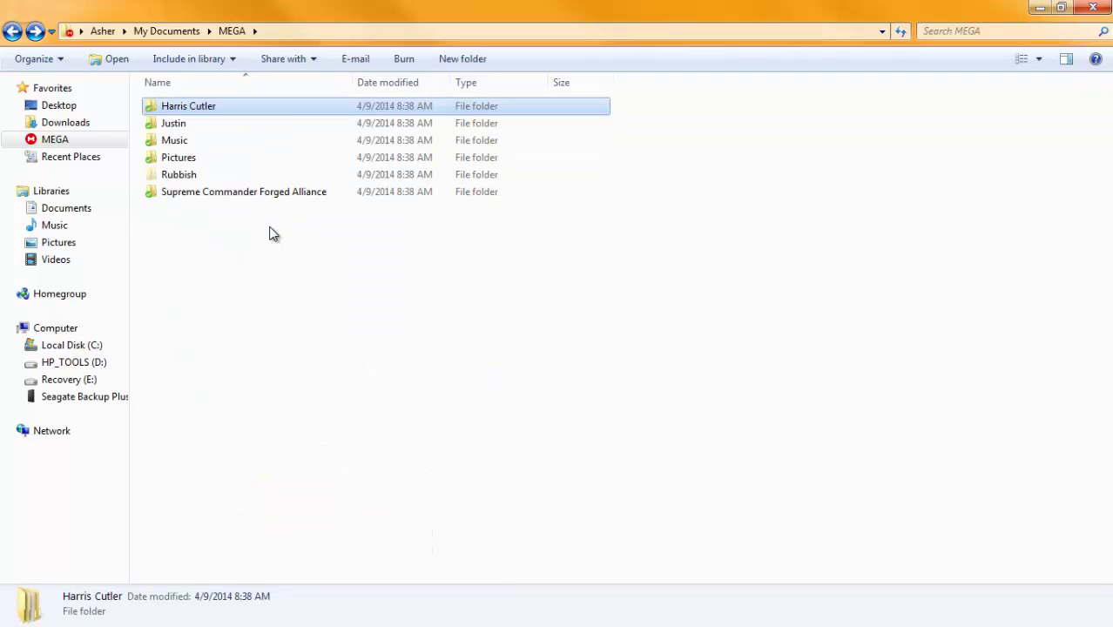
Go from Favorites to Computer and open Local Disk (C:) in Explorer
{"action": "left_click", "coordinate": [89, 89]}
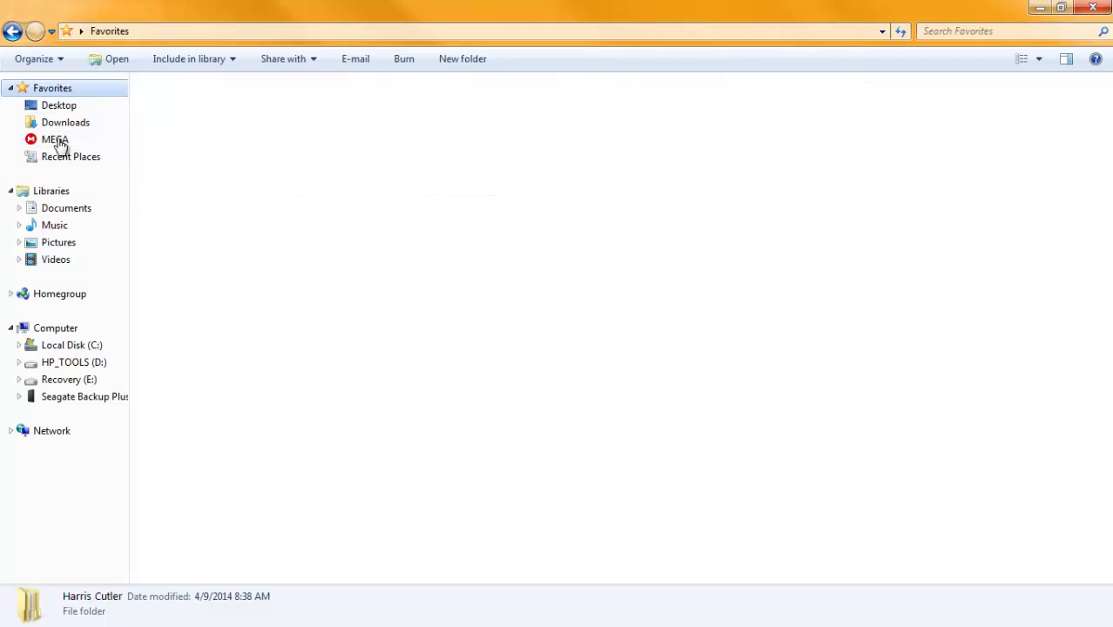
{"action": "left_click", "coordinate": [34, 330]}
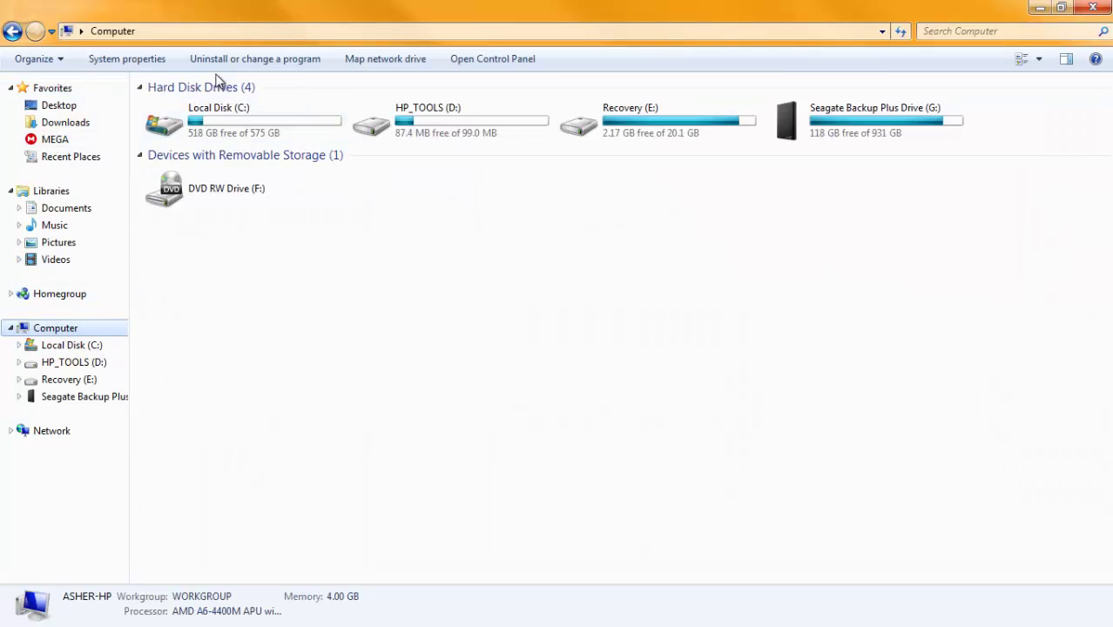
{"action": "double_click", "coordinate": [223, 116]}
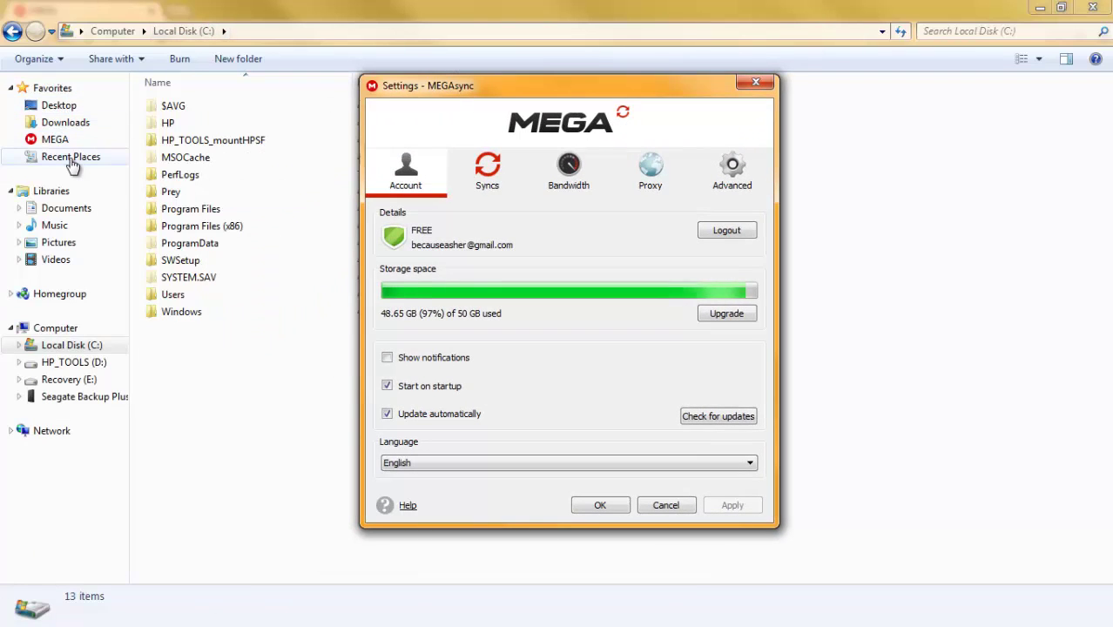
Enable Show notifications in MEGAsync's Account settings and apply it
{"action": "left_click", "coordinate": [65, 142]}
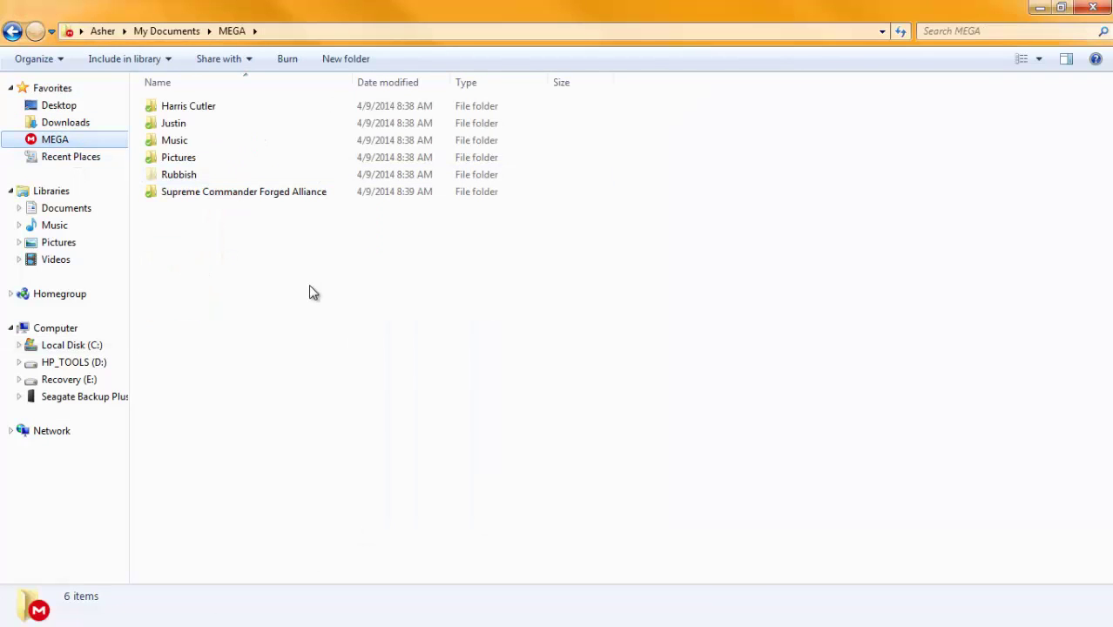
{"action": "key", "text": "alt+Tab"}
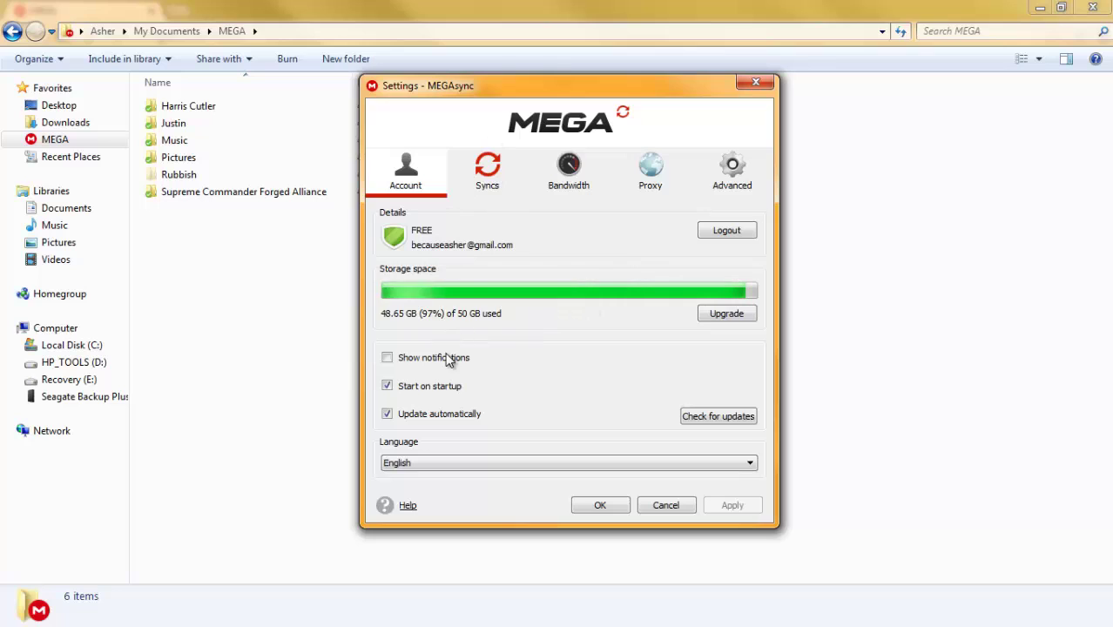
{"action": "left_click", "coordinate": [387, 357]}
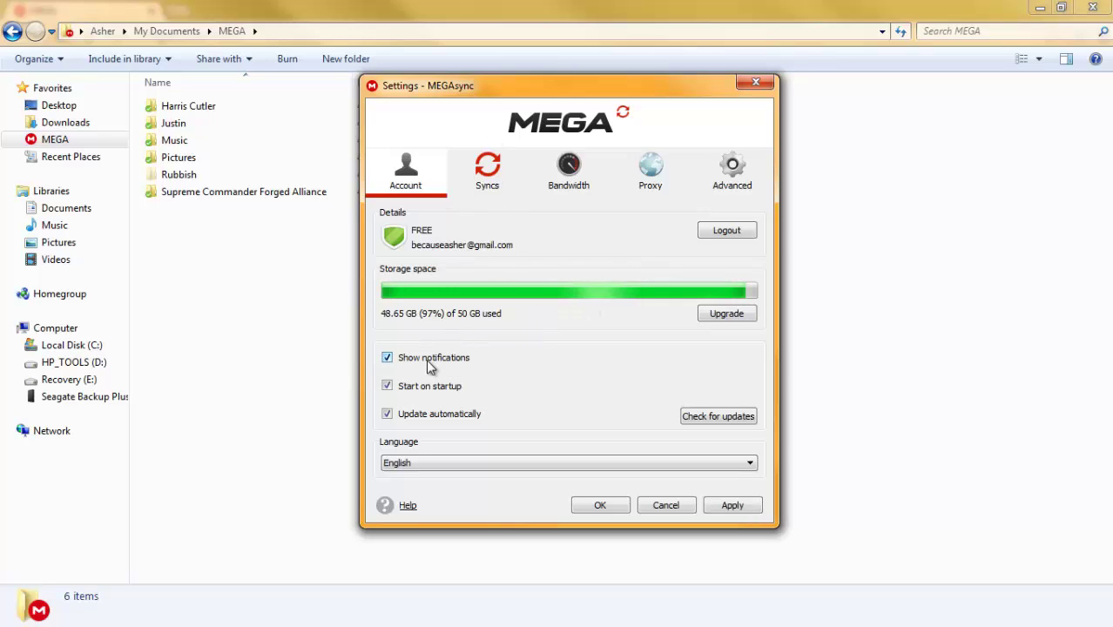
{"action": "left_click", "coordinate": [729, 506]}
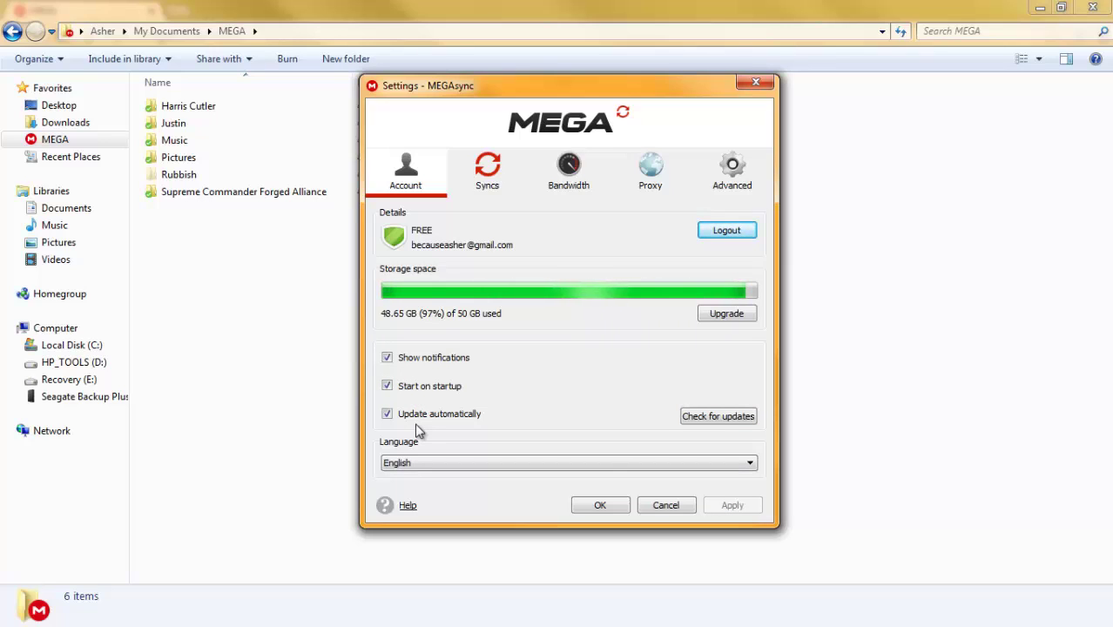
Set the Bandwidth upload rate to Don't limit and apply it
{"action": "left_click", "coordinate": [479, 186]}
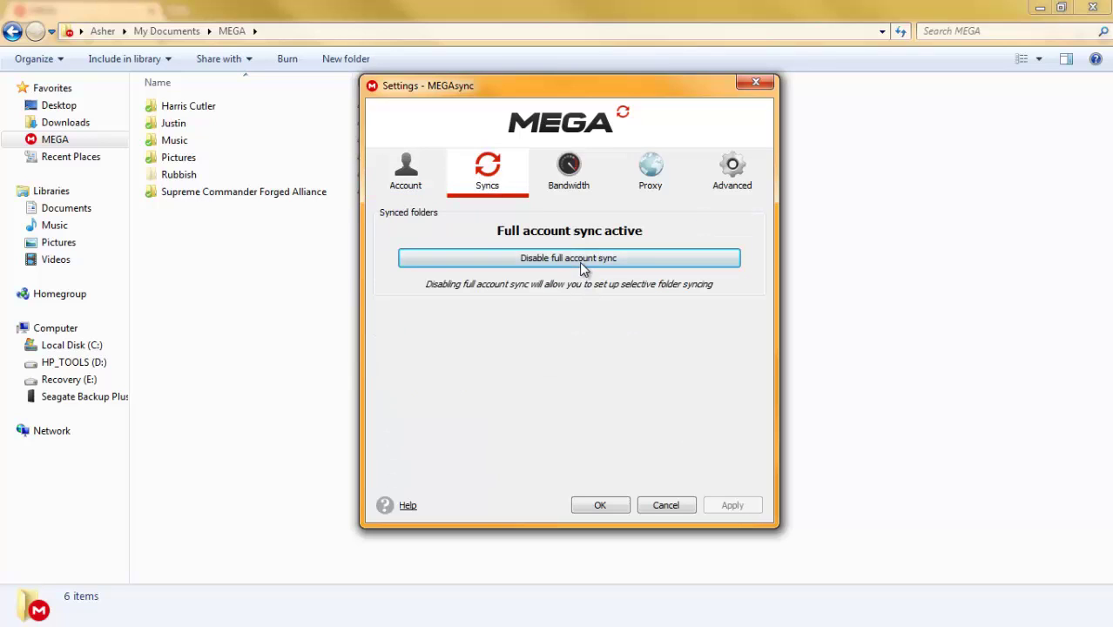
{"action": "left_click", "coordinate": [582, 186]}
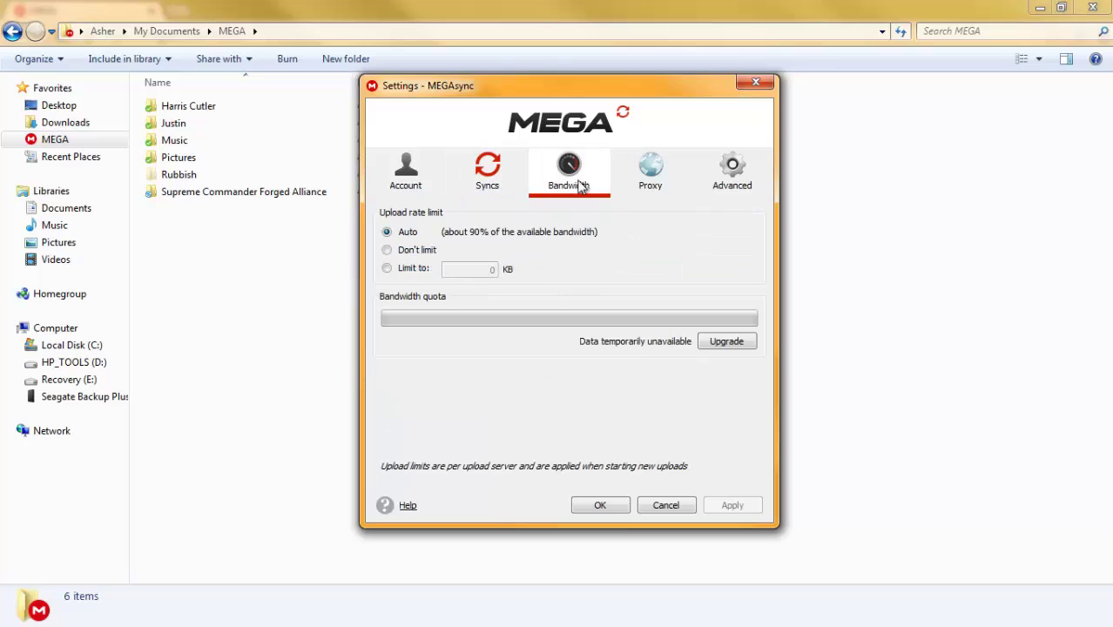
{"action": "left_click", "coordinate": [429, 250]}
{"action": "left_click", "coordinate": [744, 509]}
Review the Proxy and Advanced settings, then confirm with OK
{"action": "left_click", "coordinate": [666, 188]}
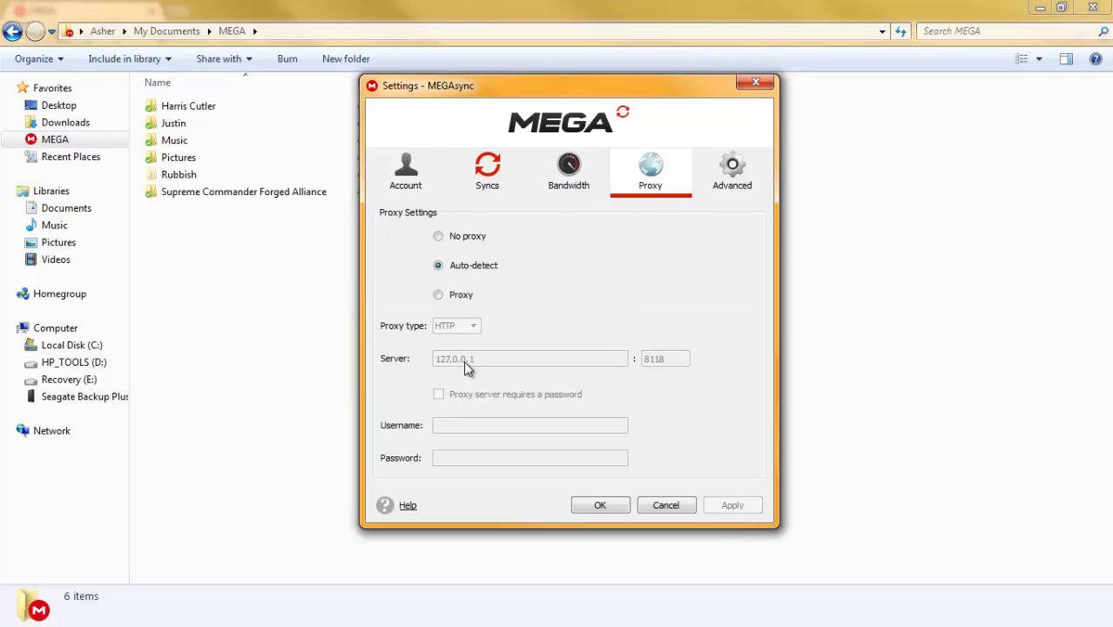
{"action": "left_click", "coordinate": [710, 195]}
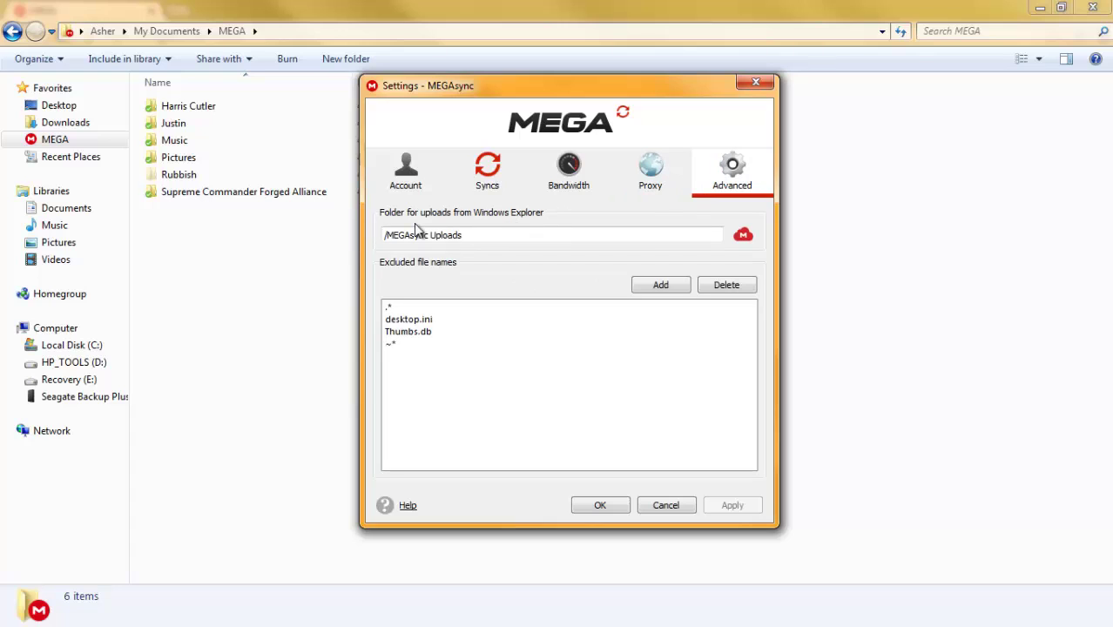
{"action": "left_click", "coordinate": [601, 502]}
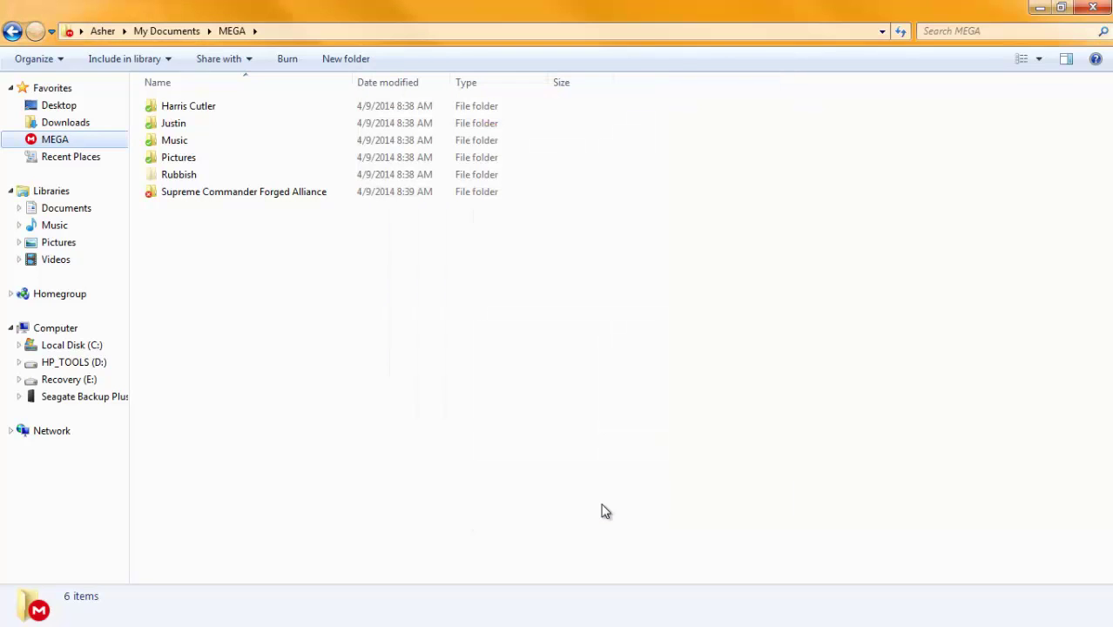